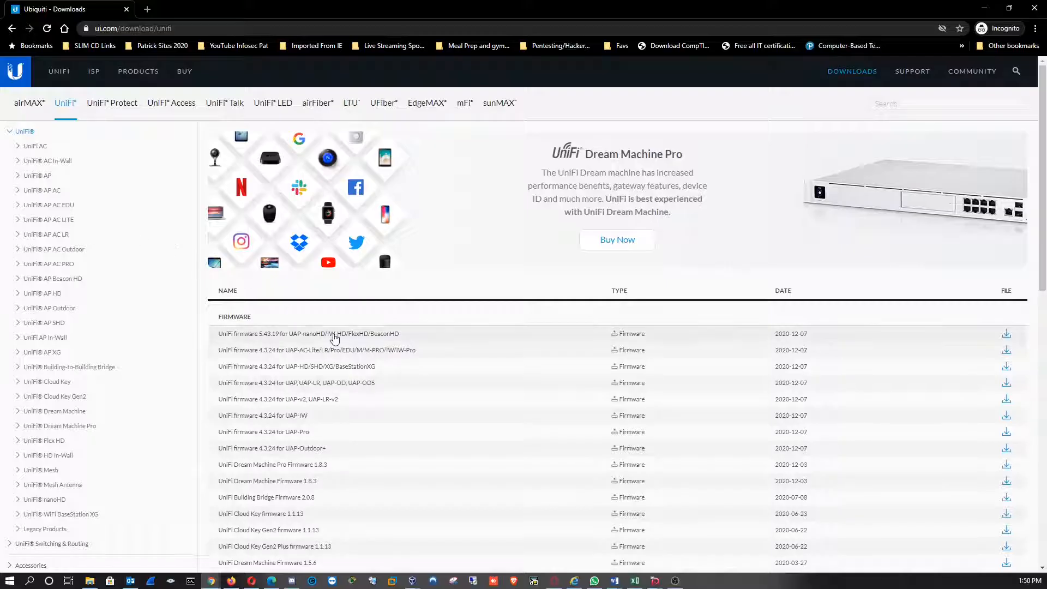
# Enlarge the downloads page and expand the UniFi Network Controller 6.0.41 for Windows entry in the software list
pyautogui.scroll(-5, 367, 299)
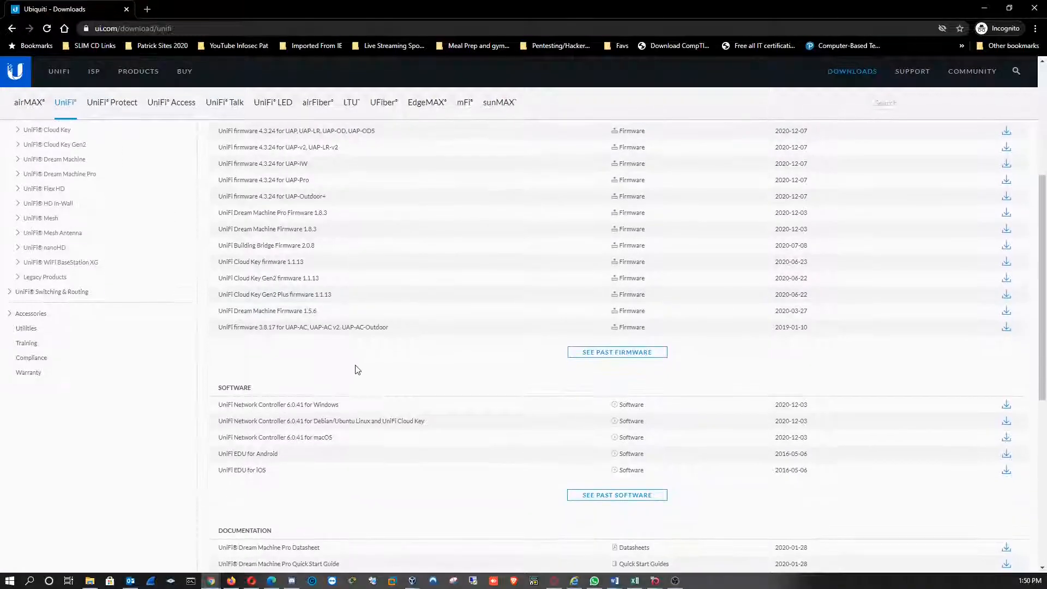
pyautogui.moveTo(367, 406); pyautogui.dragTo(201, 405)
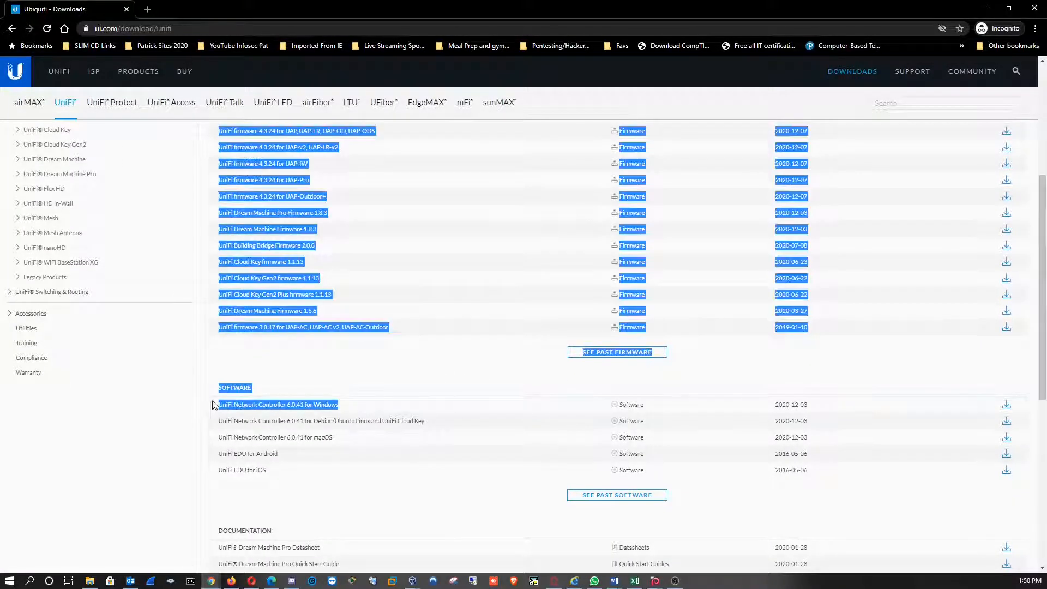
pyautogui.click(450, 367)
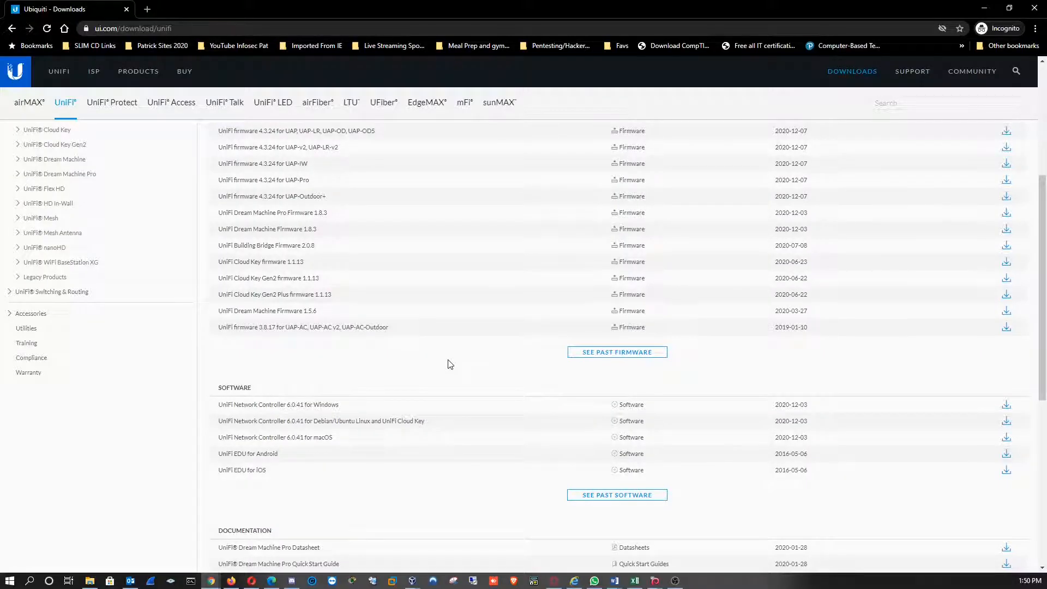
pyautogui.hotkey('ctrl', '+')
pyautogui.hotkey('ctrl', '+')
pyautogui.hotkey('ctrl', '+')
pyautogui.hotkey('ctrl', '+')
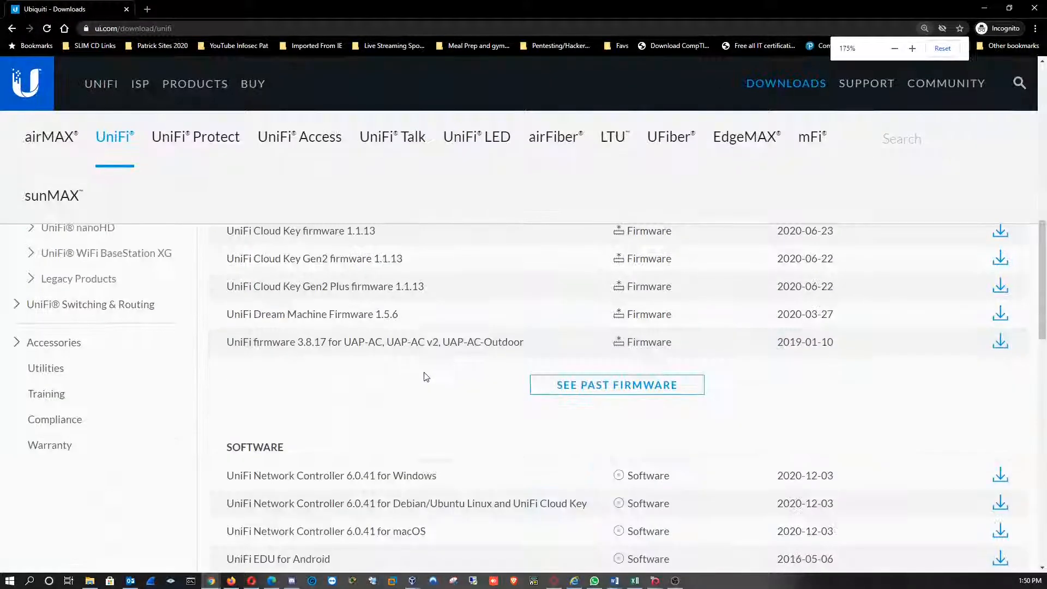
pyautogui.scroll(-4, 426, 376)
pyautogui.click(419, 260)
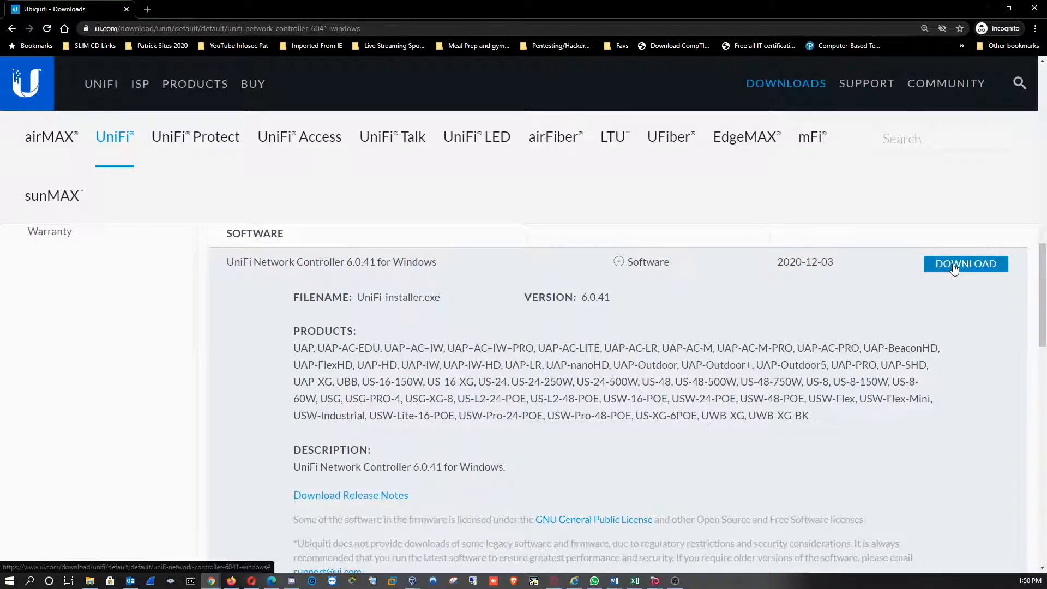
# Download UniFi-installer.exe for the Windows controller, accepting the end user license agreement
pyautogui.click(927, 270)
pyautogui.scroll(-1, 687, 300)
pyautogui.scroll(-2, 686, 299)
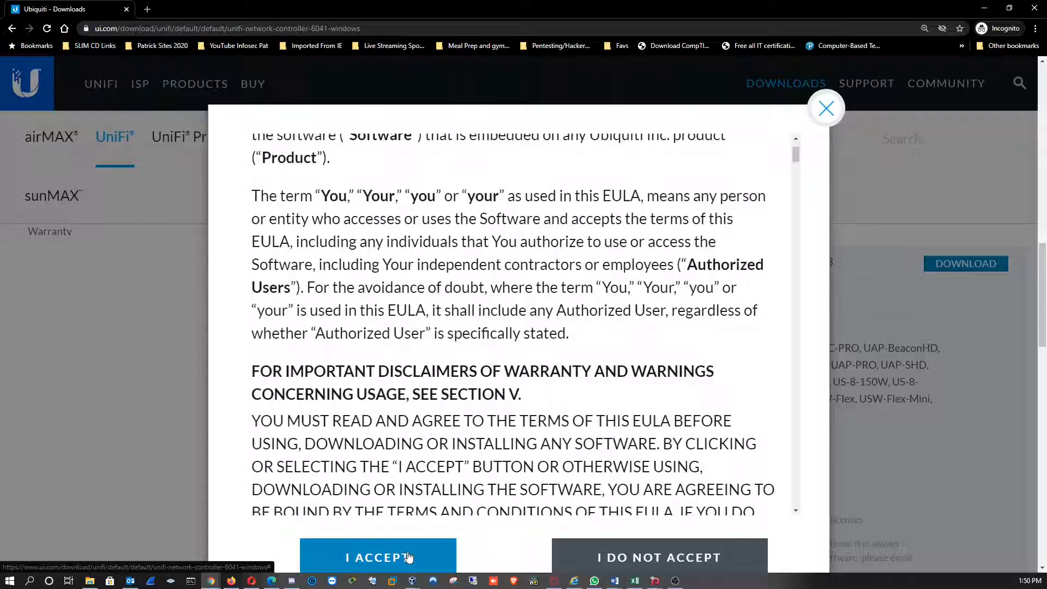
pyautogui.click(408, 556)
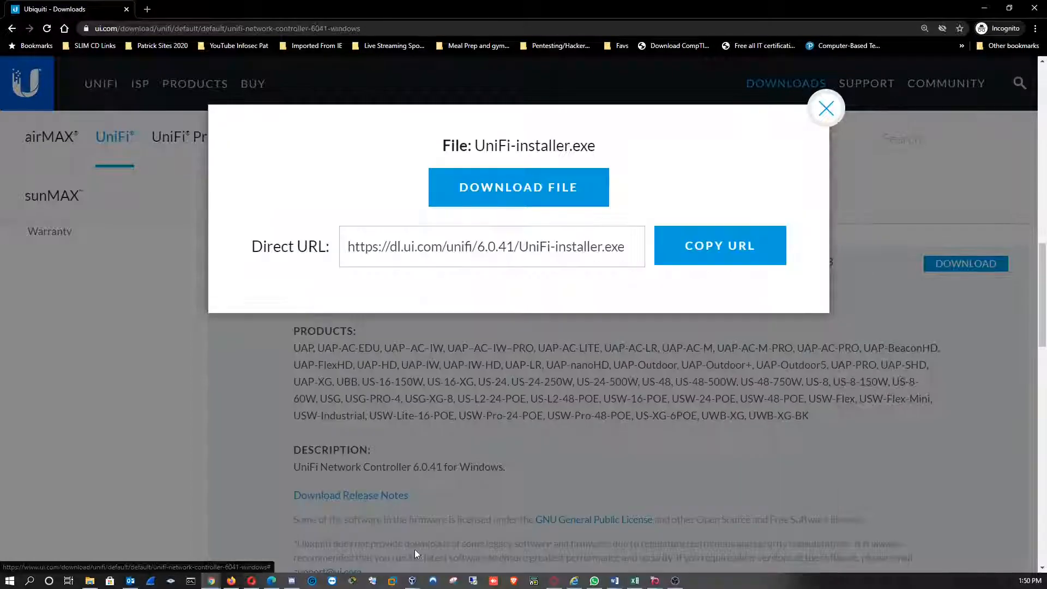
pyautogui.click(543, 192)
# Run the downloaded UniFi installer, install UniFi and finish setup with the controller set to start after installation
pyautogui.scroll(-2, 541, 319)
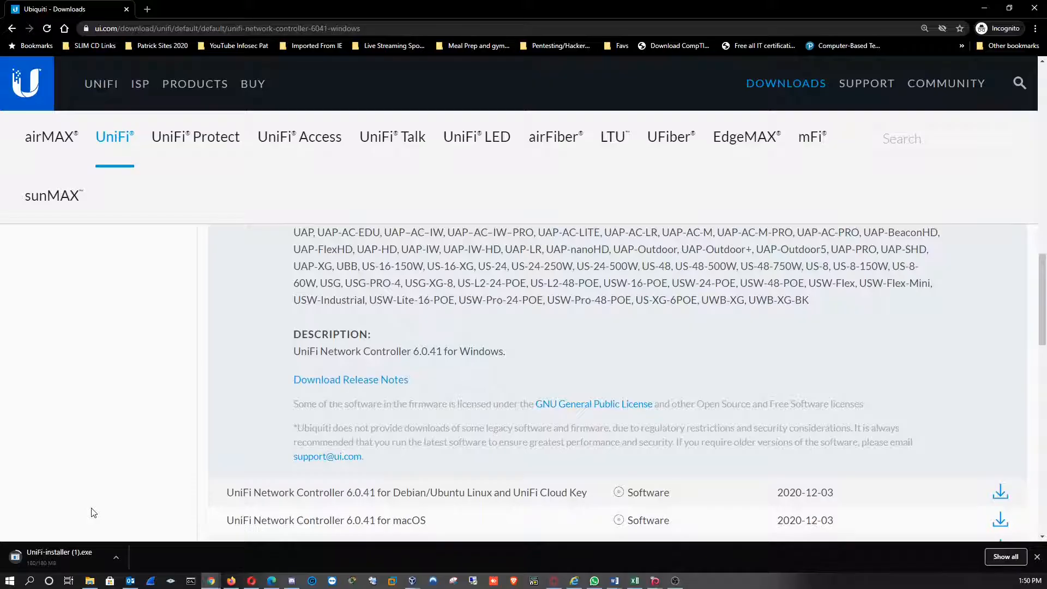
pyautogui.click(56, 557)
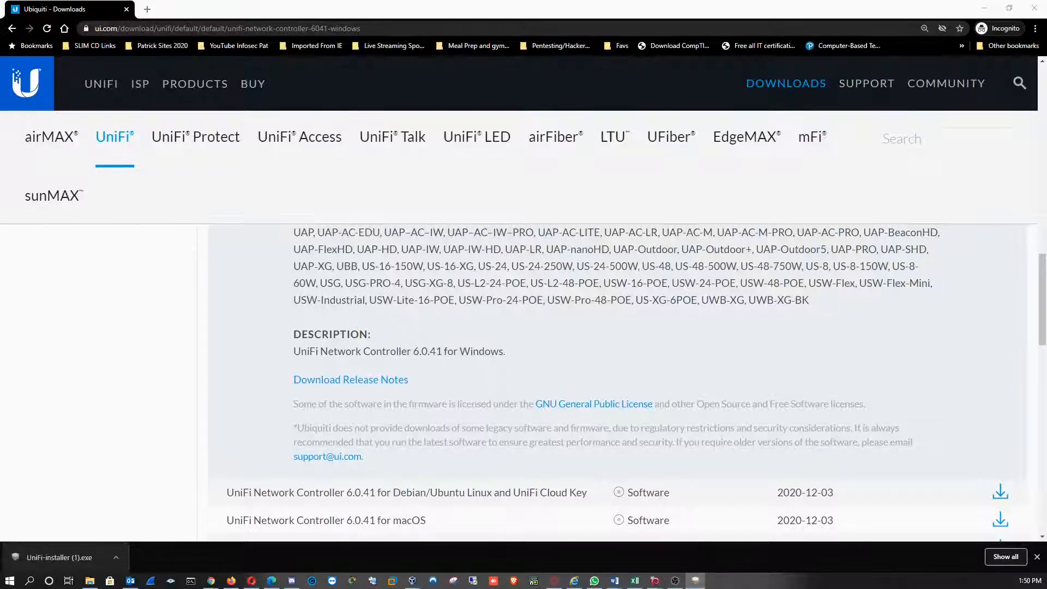
pyautogui.moveTo(405, 268); pyautogui.dragTo(535, 194)
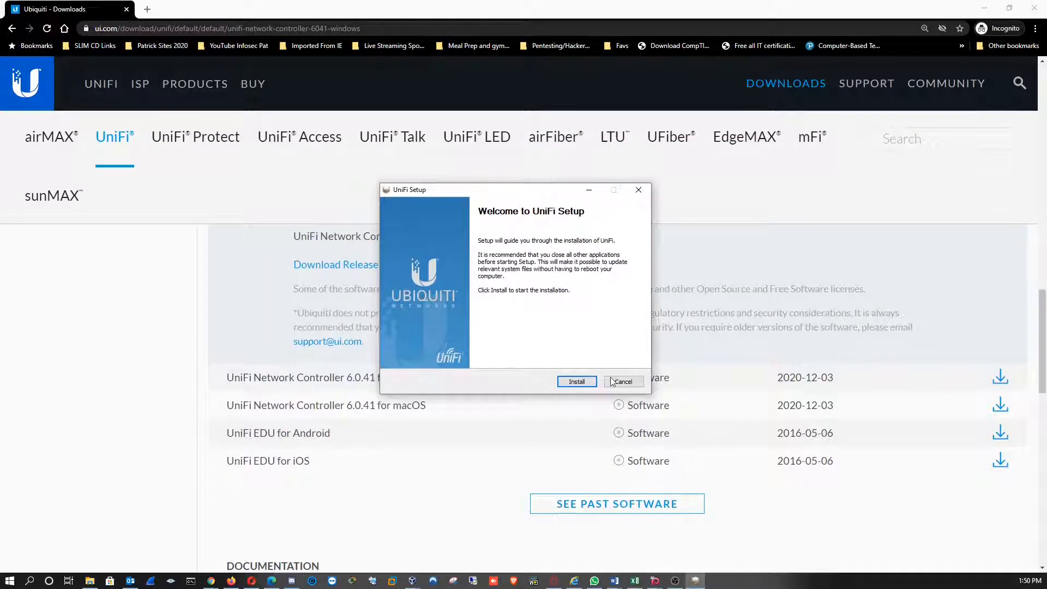
pyautogui.click(572, 383)
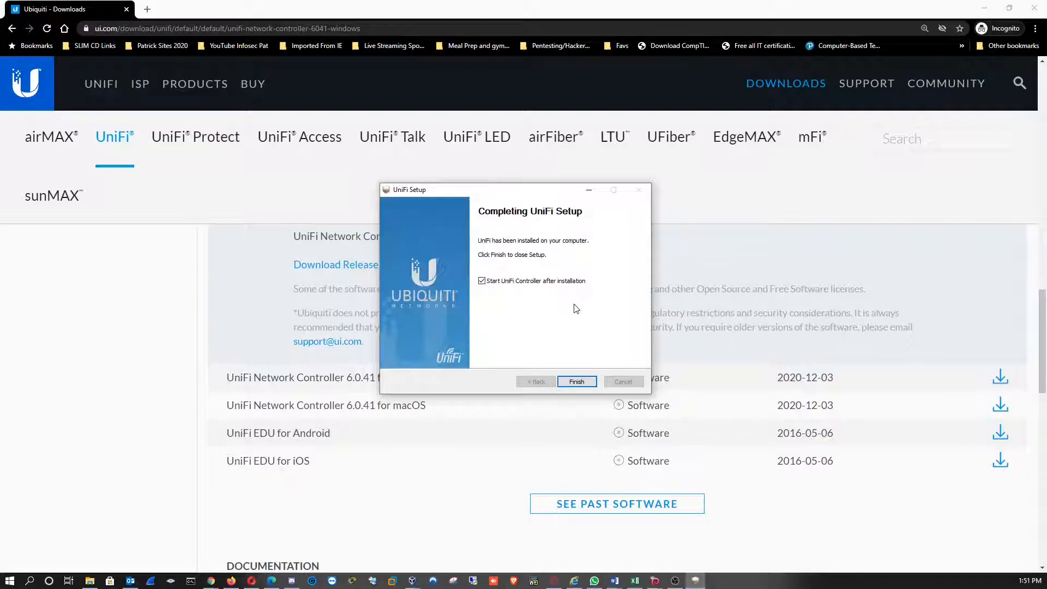
pyautogui.click(575, 384)
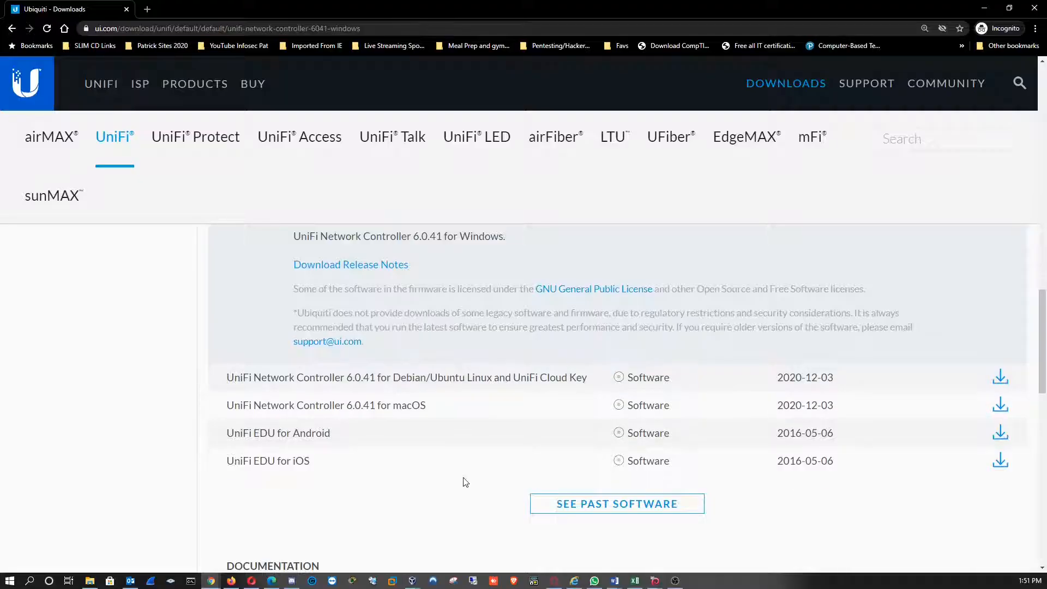
# Minimize the browser and place the UniFi shortcut in the empty area of the desktop beside the wallpaper picture
pyautogui.click(982, 8)
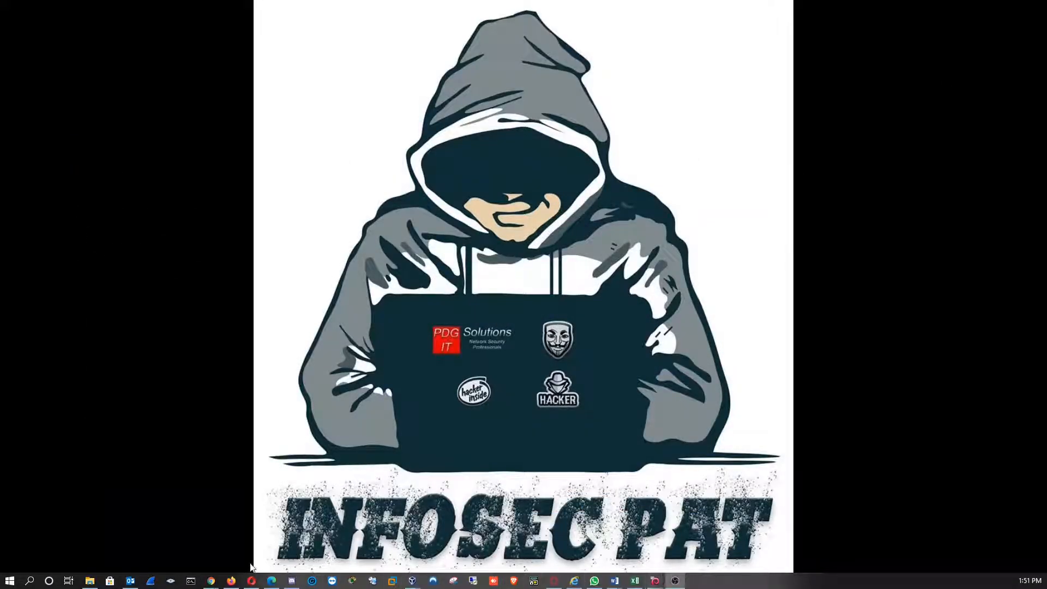
pyautogui.moveTo(221, 582)
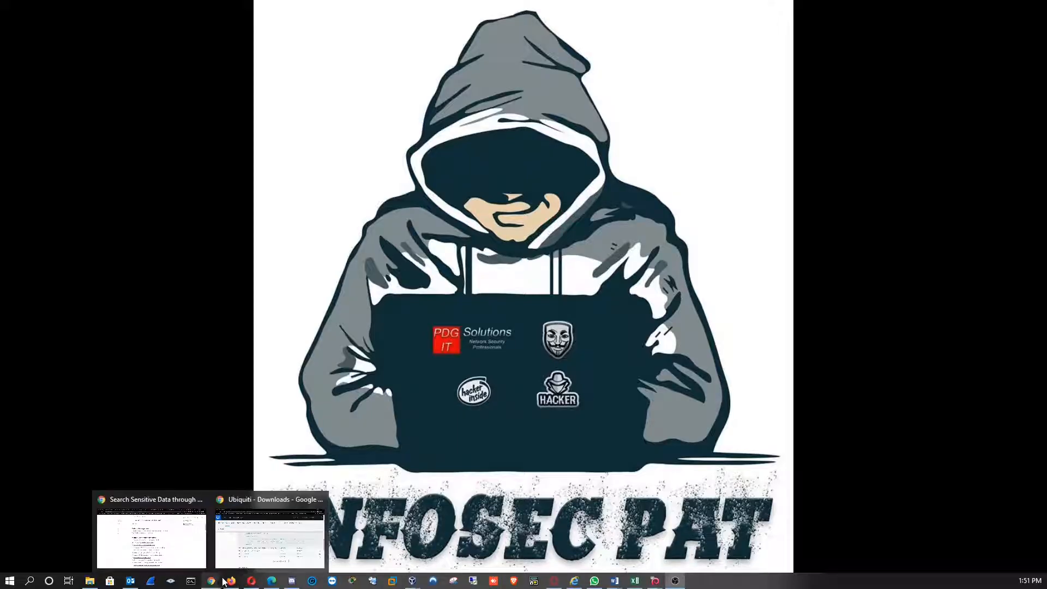
pyautogui.click(271, 548)
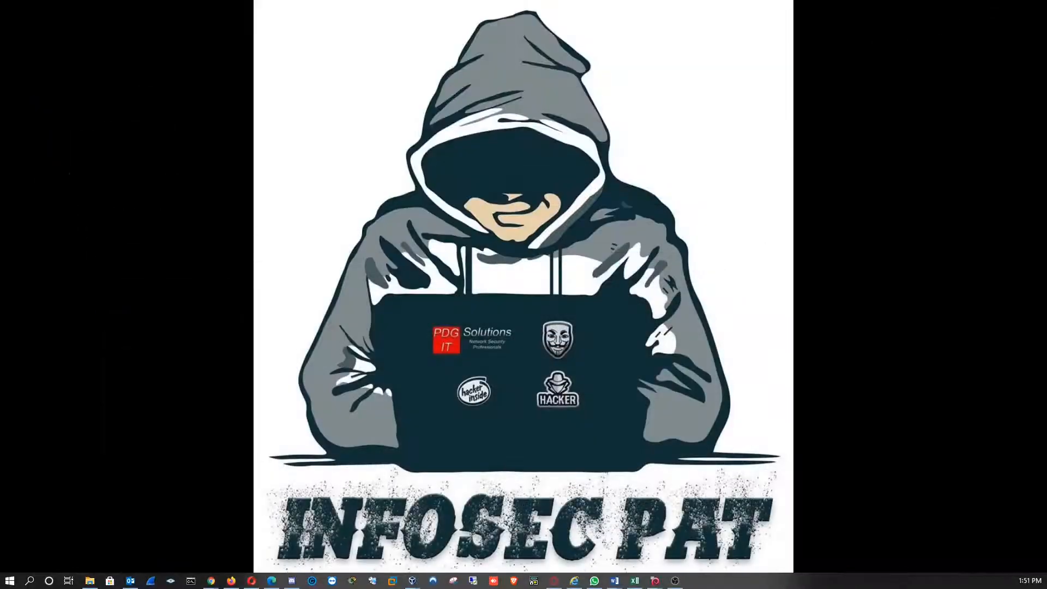
pyautogui.moveTo(1046, 349); pyautogui.dragTo(187, 187)
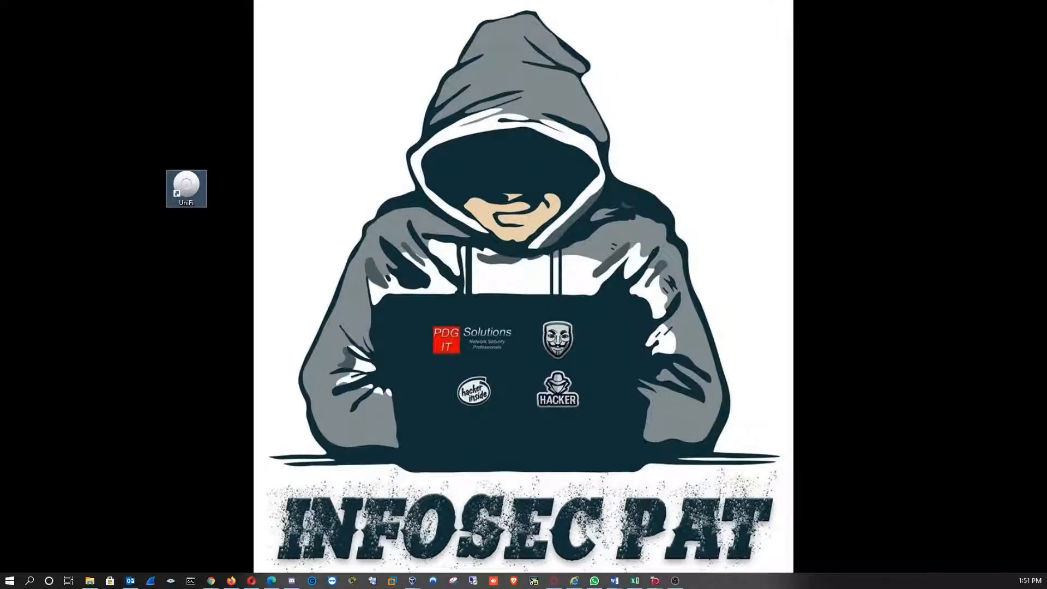
# Try to launch the UniFi controller from its desktop shortcut
pyautogui.click(675, 580)
pyautogui.moveTo(207, 142); pyautogui.dragTo(204, 195)
pyautogui.doubleClick(191, 191)
pyautogui.click(559, 372)
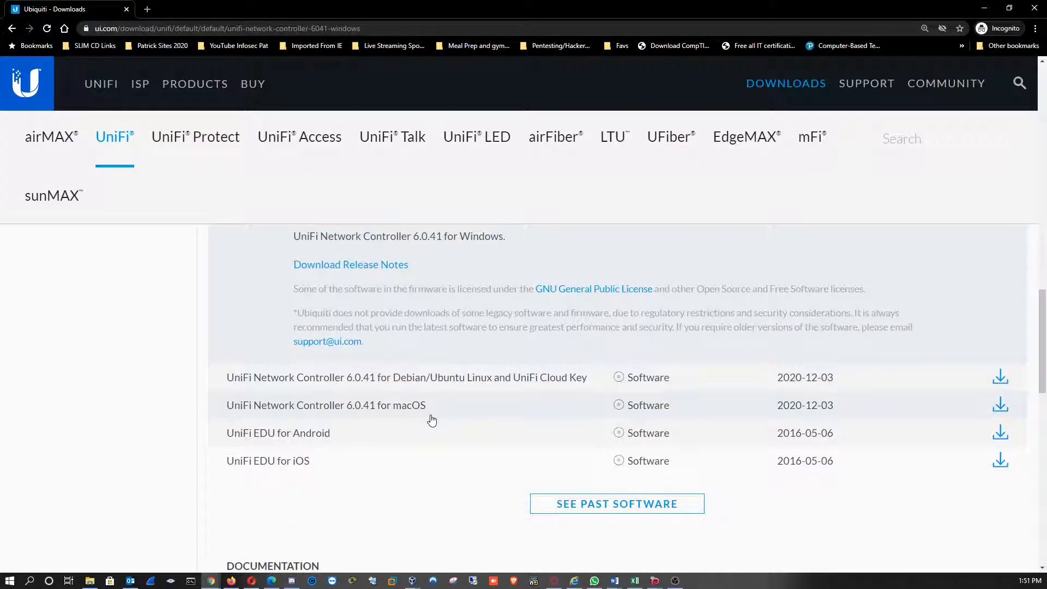
pyautogui.scroll(2, 434, 421)
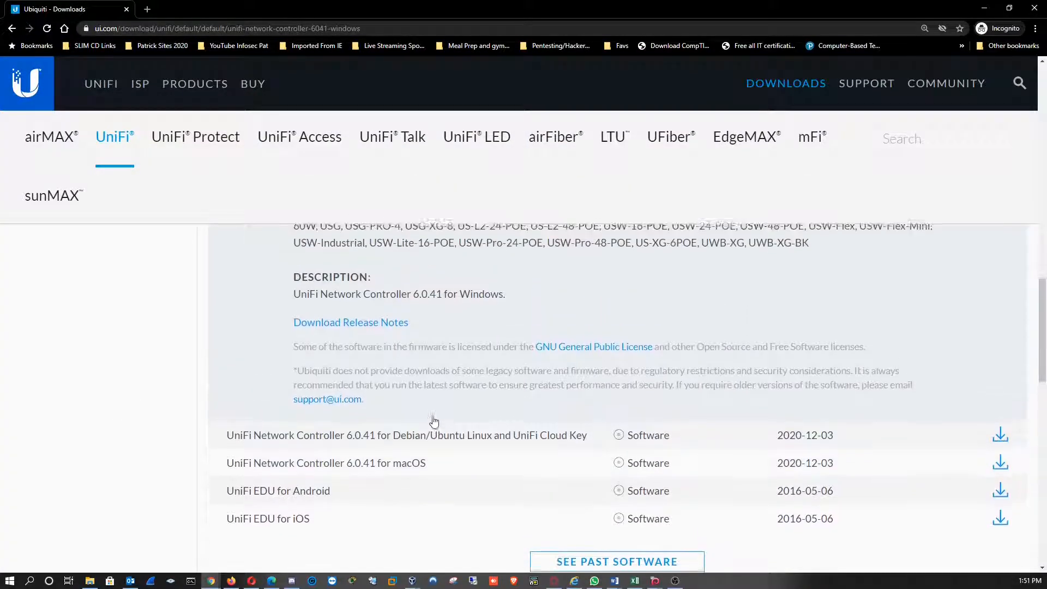
pyautogui.scroll(3, 434, 421)
pyautogui.scroll(-2, 449, 425)
pyautogui.scroll(-4, 450, 425)
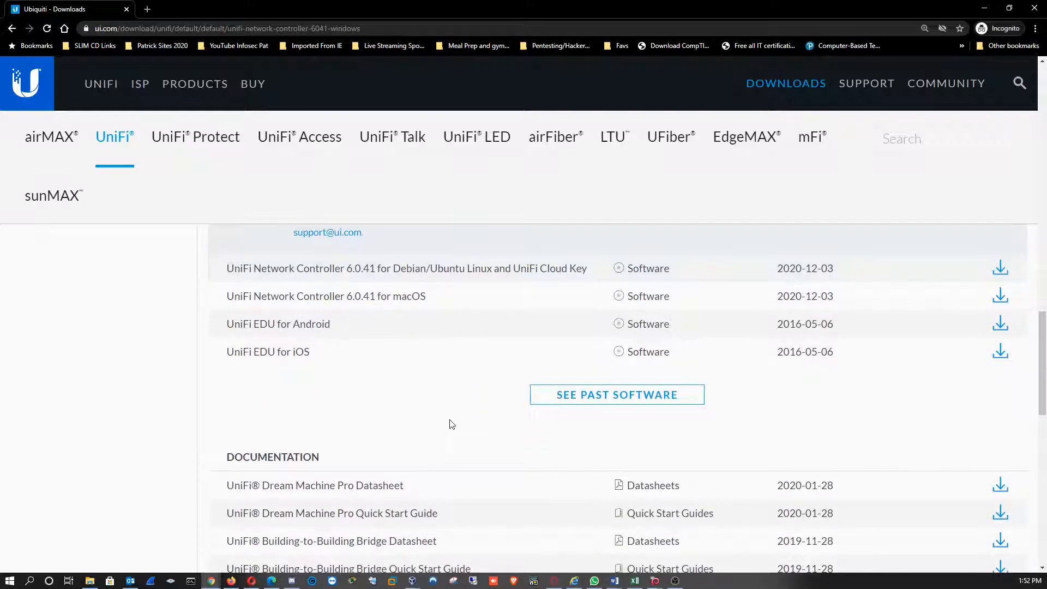
# Search for java in a new tab, open the Java download page and download 64-bit Java for Windows, Version 8 Update 271
pyautogui.click(148, 10)
pyautogui.write('jav')
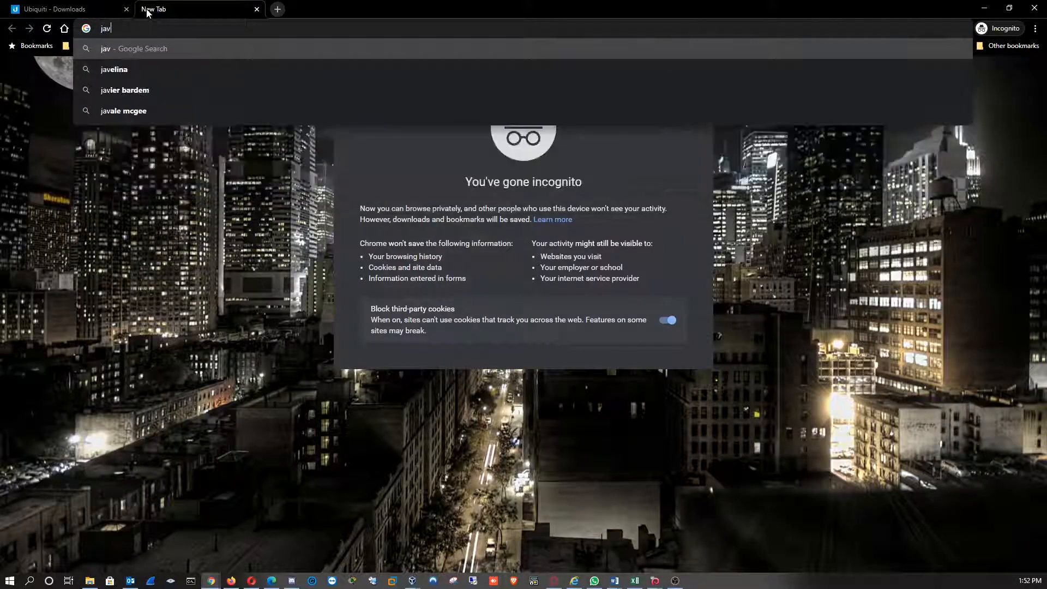
pyautogui.write('a')
pyautogui.press('Return')
pyautogui.click(180, 203)
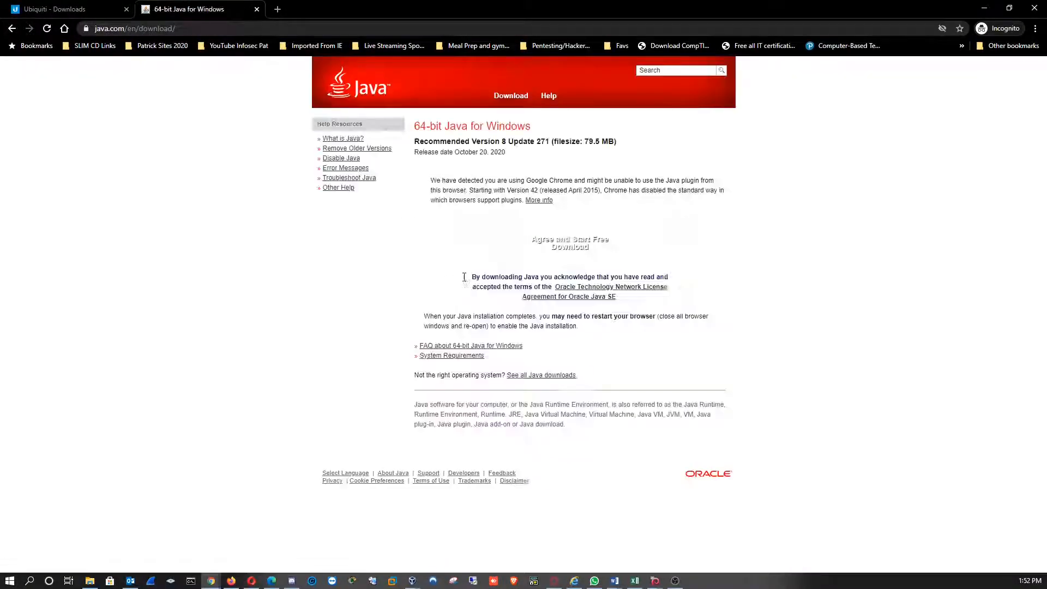
pyautogui.click(547, 401)
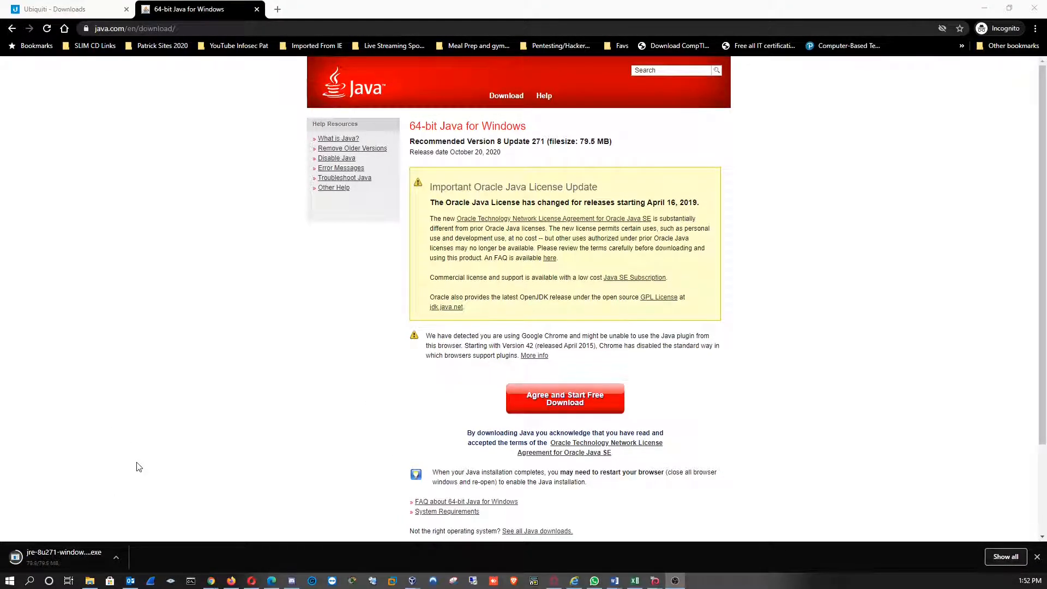
# Run the downloaded Java installer, uninstall the out-of-date Java 7 Update 45 (64-bit) and close the completed setup
pyautogui.click(65, 557)
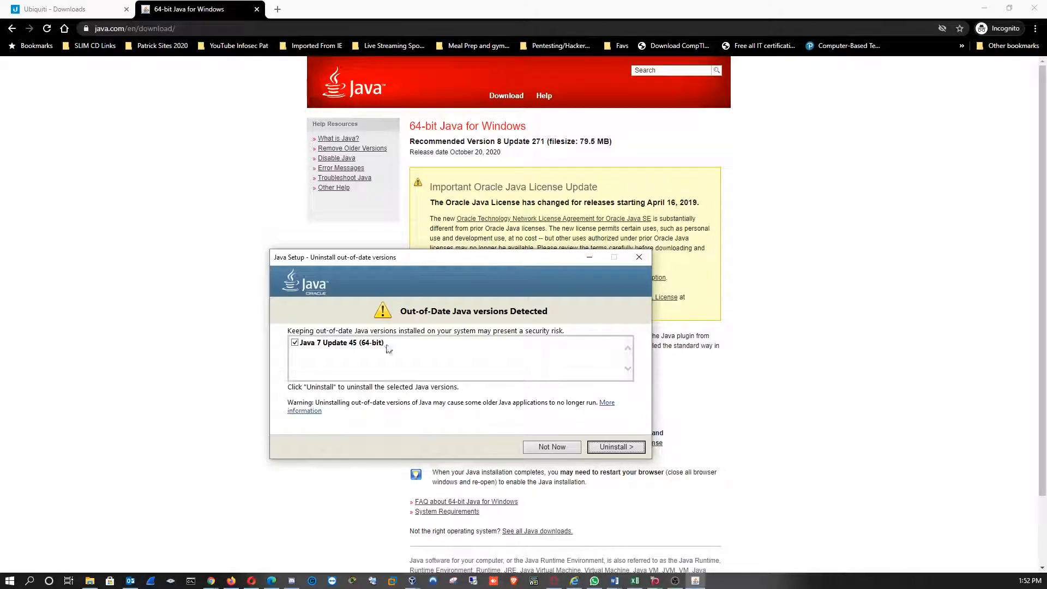
pyautogui.click(614, 447)
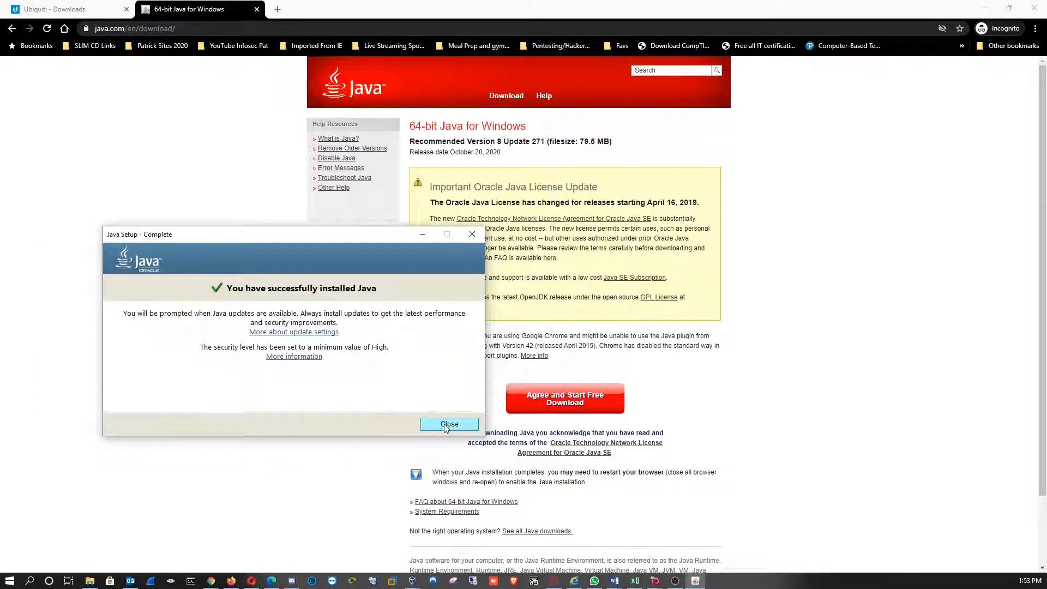
pyautogui.click(448, 425)
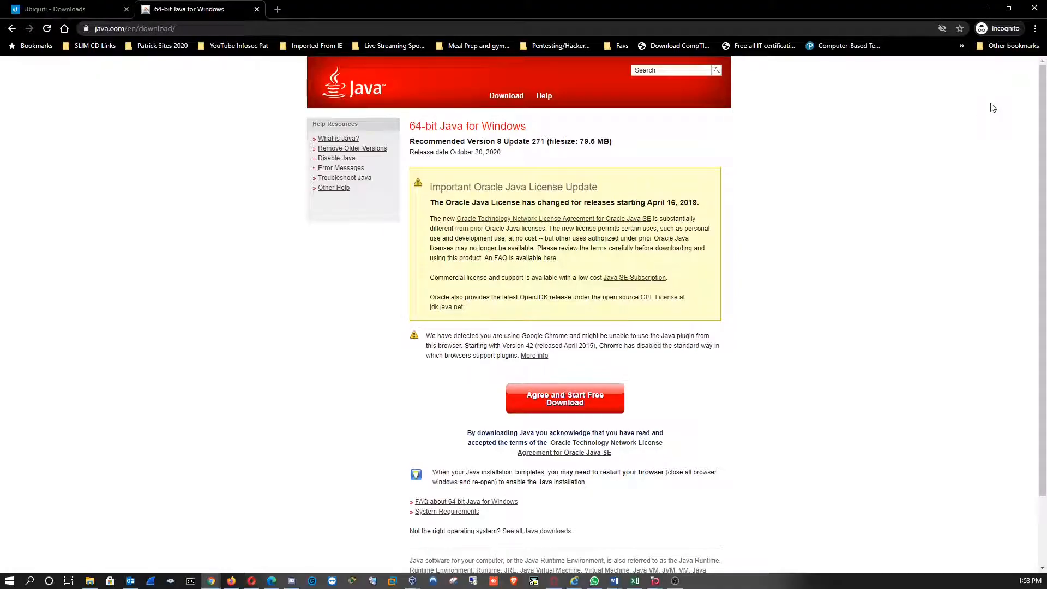
# Launch the UniFi controller from the desktop and allow the Java Platform SE binary through the firewall on private networks
pyautogui.click(984, 11)
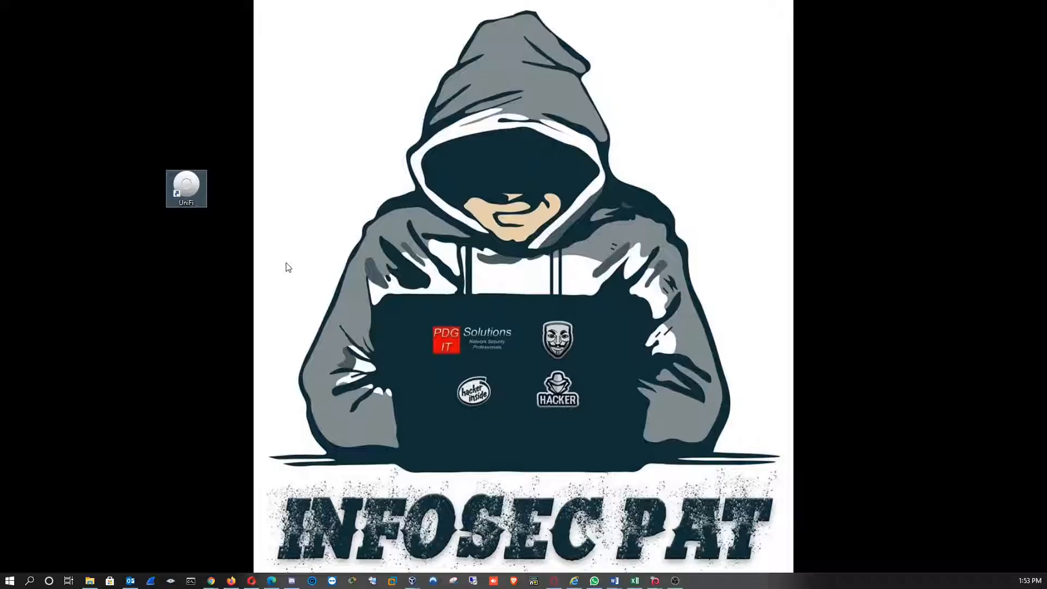
pyautogui.click(189, 286)
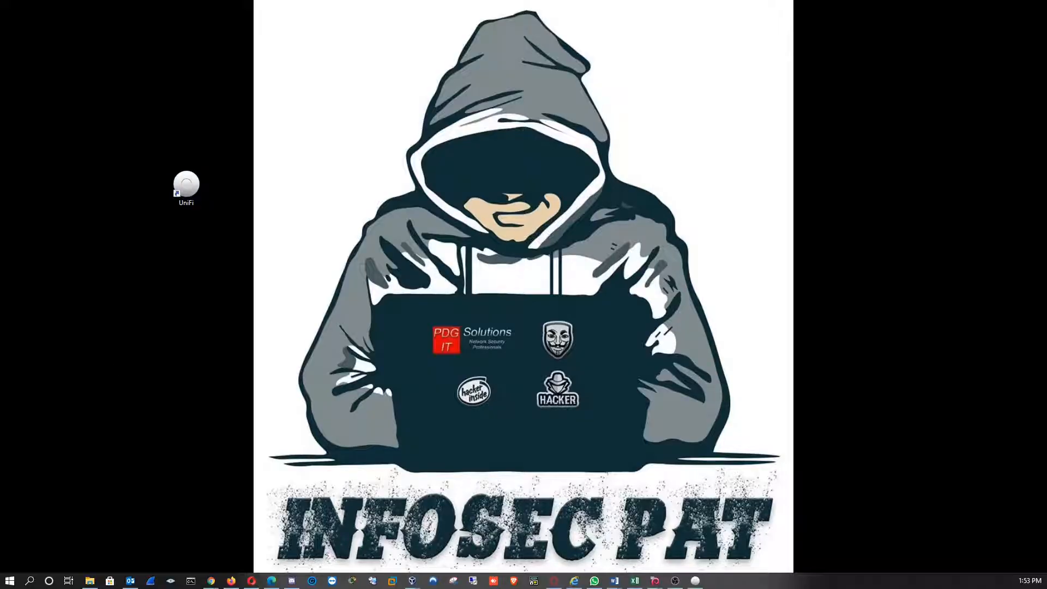
pyautogui.moveTo(440, 332); pyautogui.dragTo(205, 252)
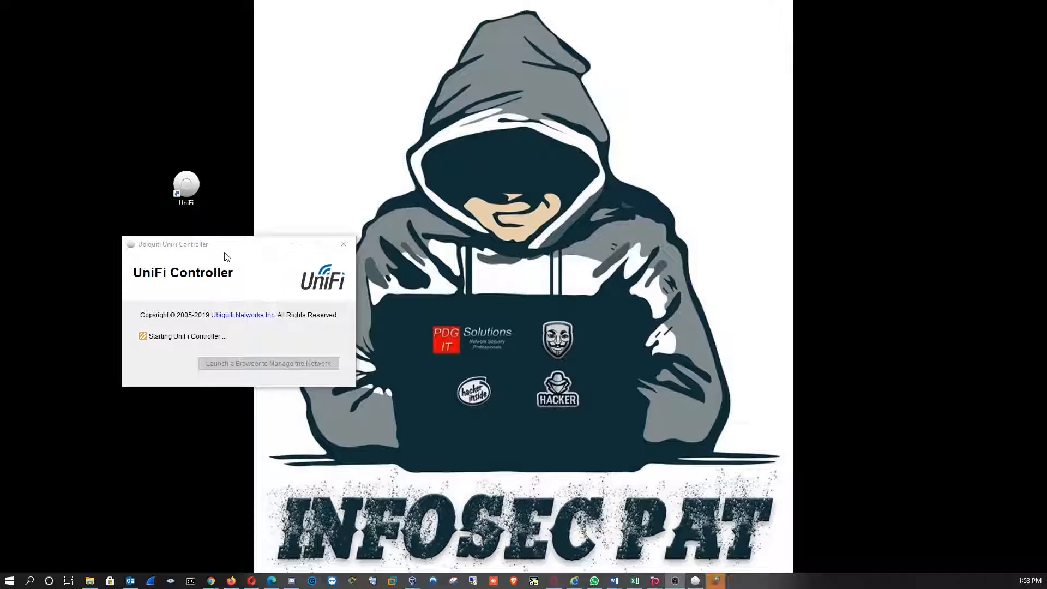
pyautogui.moveTo(179, 264); pyautogui.dragTo(492, 231)
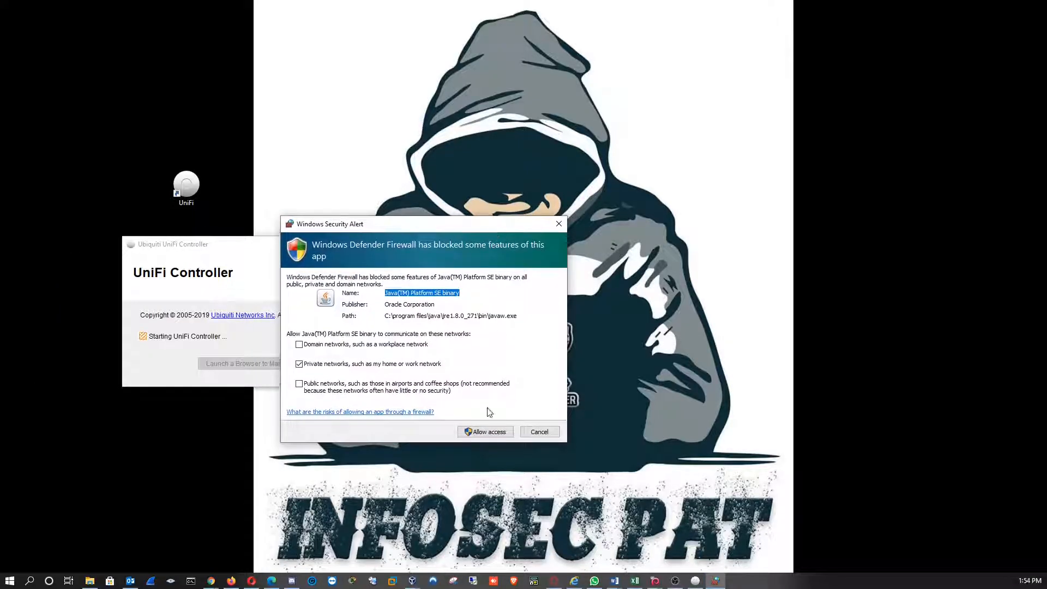
pyautogui.click(502, 433)
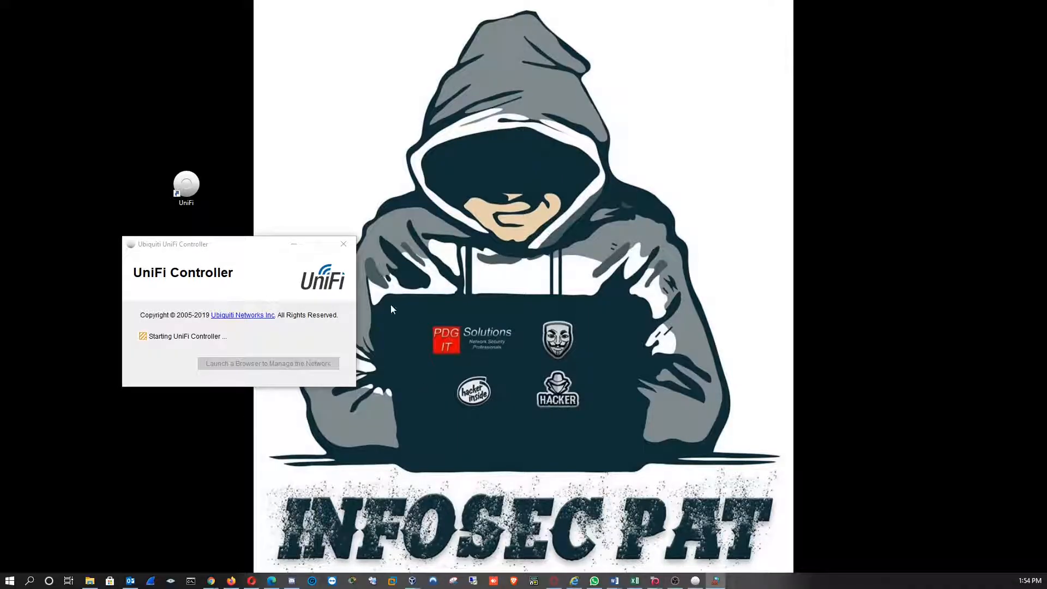
# Move the UniFi Controller window and the desktop shortcut off the wallpaper picture, and launch a browser to manage the network
pyautogui.moveTo(217, 249); pyautogui.dragTo(892, 67)
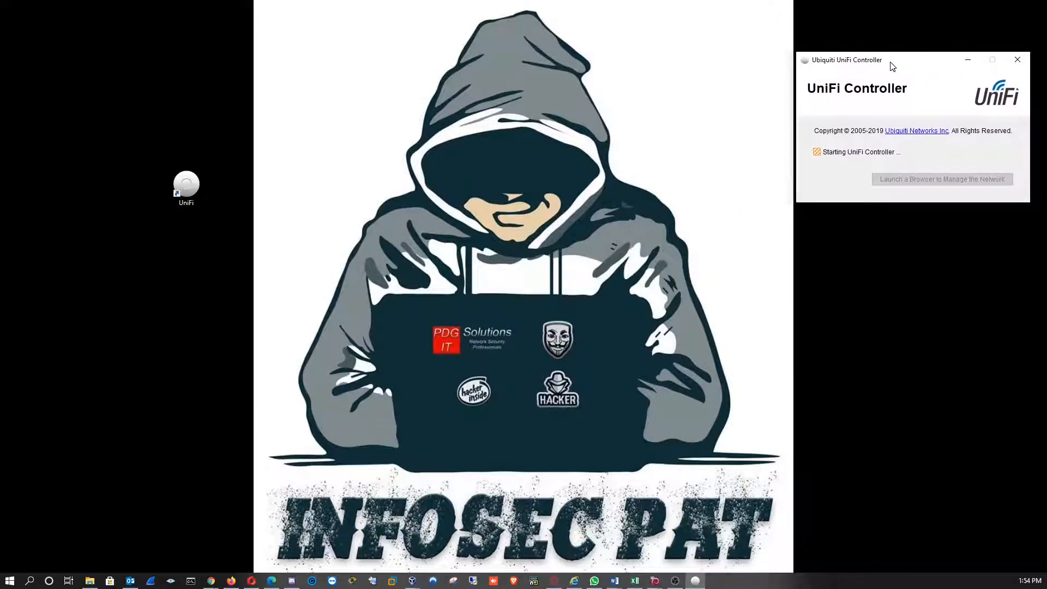
pyautogui.moveTo(186, 185); pyautogui.dragTo(931, 299)
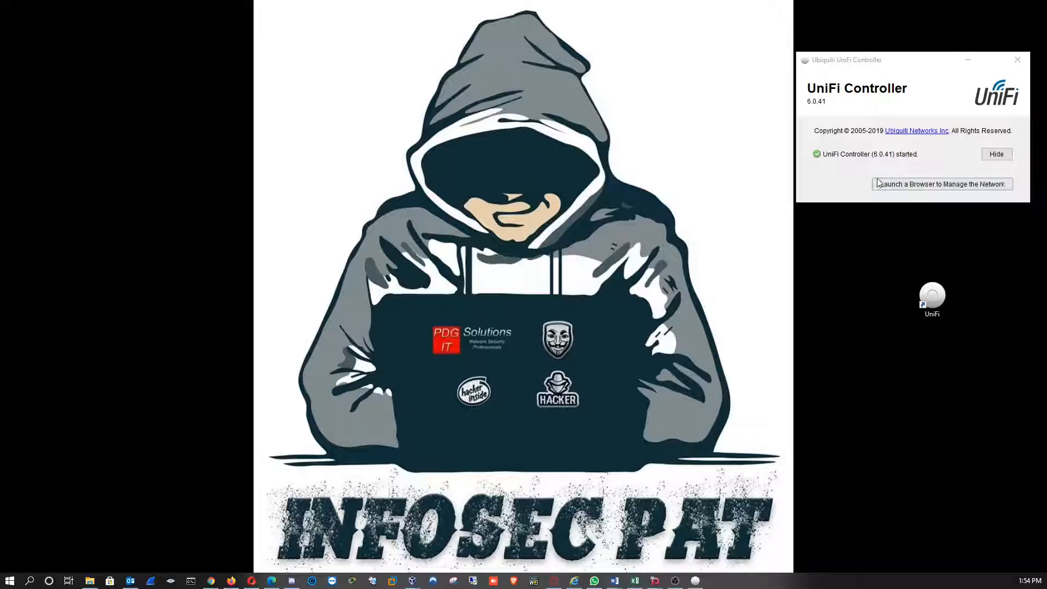
pyautogui.click(915, 187)
# Open localhost:8443/manage in the incognito Chrome window and proceed to the site past the certificate warning
pyautogui.moveTo(211, 580)
pyautogui.click(242, 548)
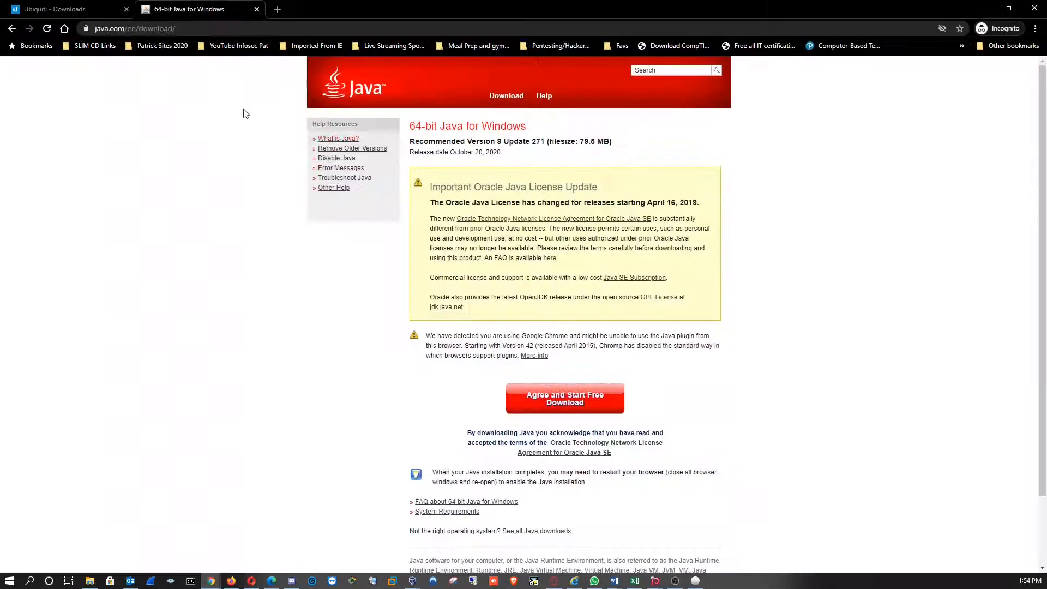
pyautogui.click(203, 29)
pyautogui.write('https://localhost:8443/manage/')
pyautogui.press('Return')
pyautogui.click(383, 300)
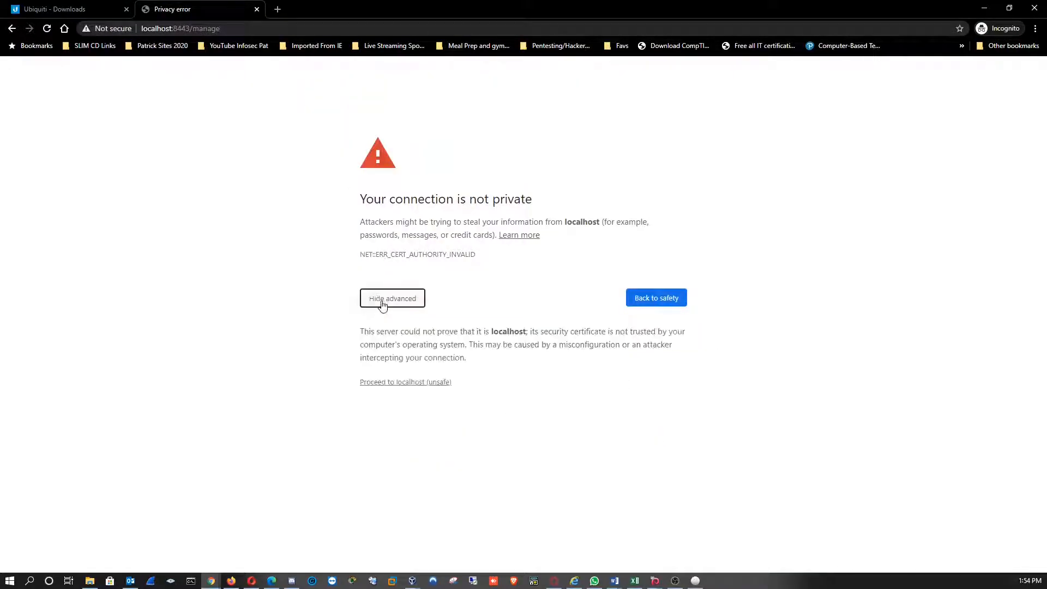
pyautogui.click(396, 385)
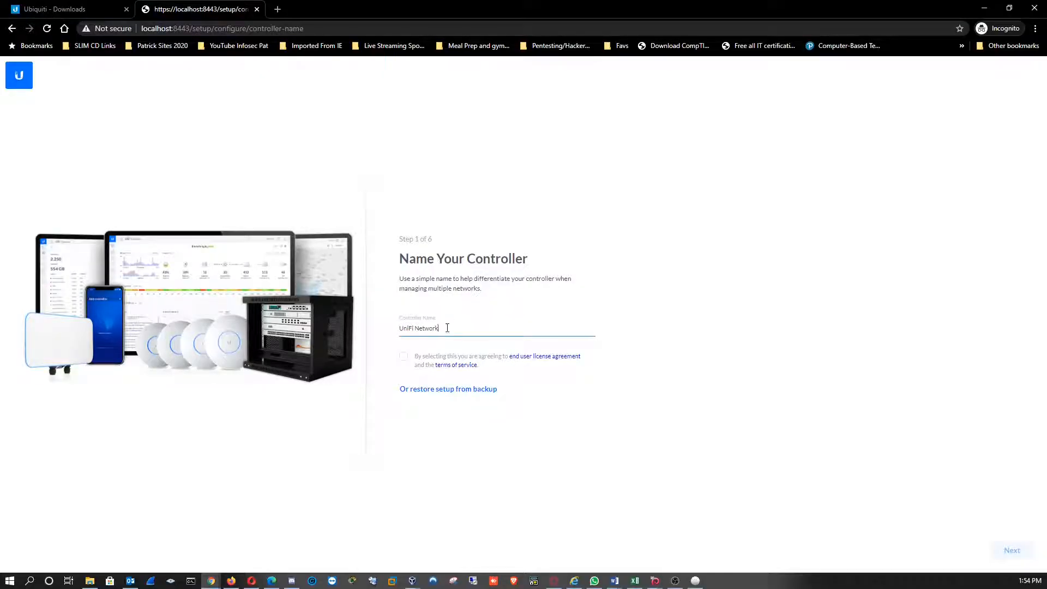
# Enlarge the setup page, name the controller Testing Network, agree to the license terms and continue
pyautogui.hotkey('ctrl', '+')
pyautogui.hotkey('ctrl', '+')
pyautogui.hotkey('ctrl', '+')
pyautogui.hotkey('ctrl', '+')
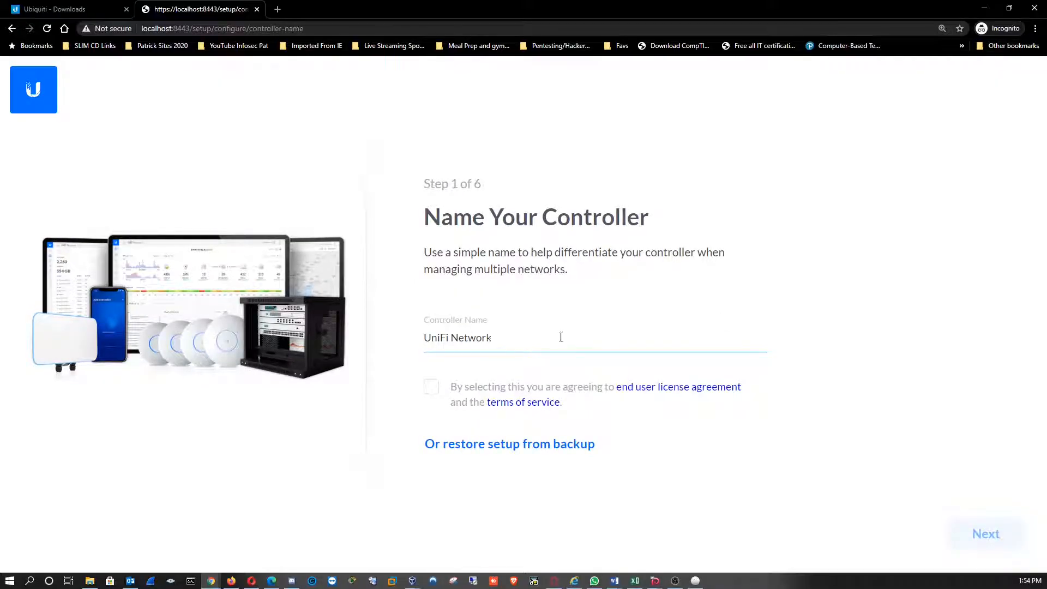
pyautogui.hotkey('ctrl', 'a')
pyautogui.write('Testing Network')
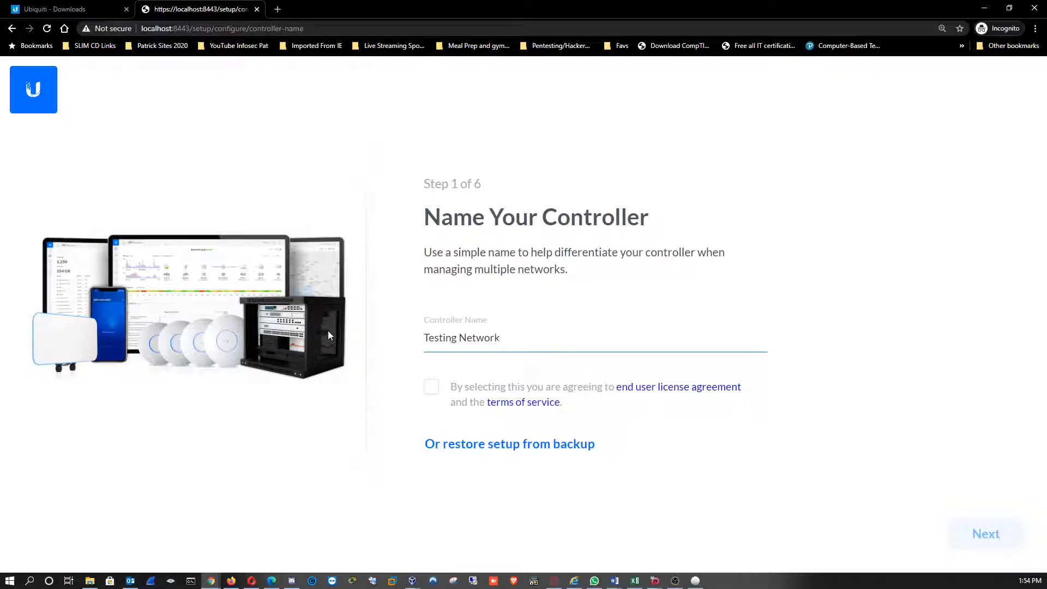
pyautogui.click(431, 386)
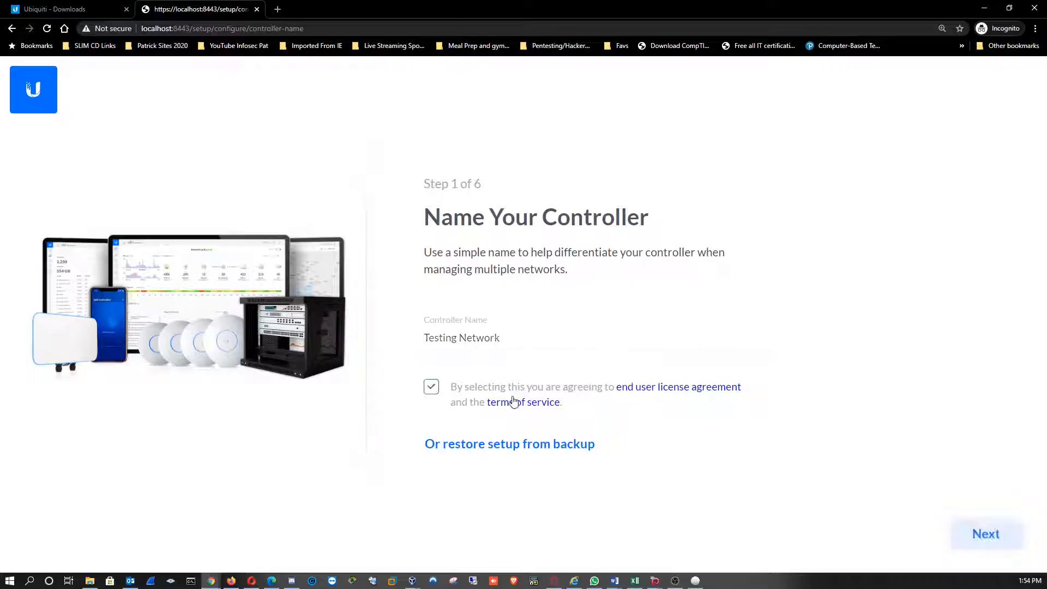
pyautogui.click(984, 532)
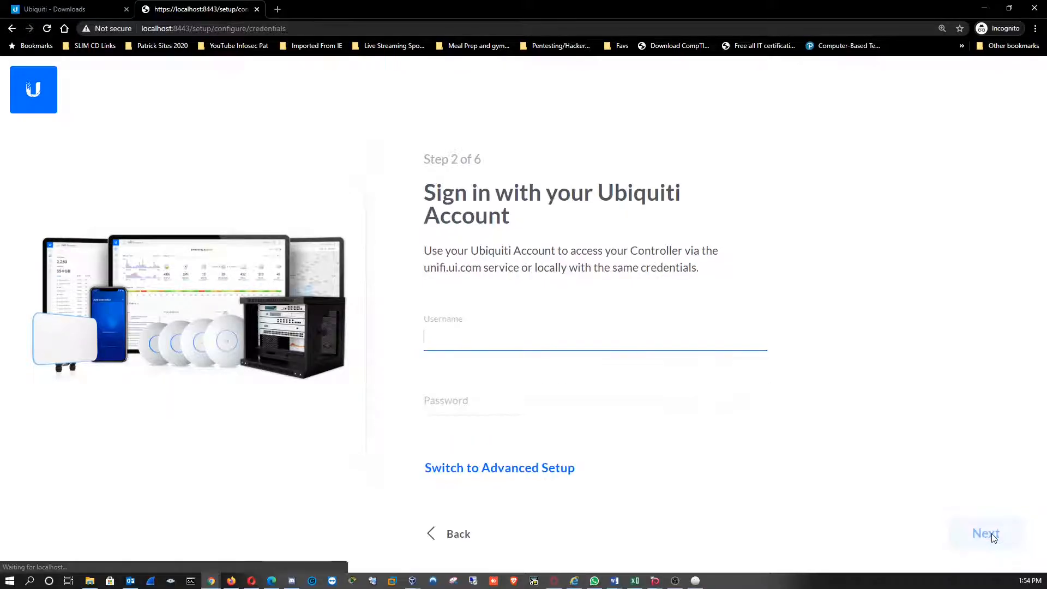
# Switch to the advanced setup and continue to the Ubiquiti account sign-in with both access options left on
pyautogui.click(488, 468)
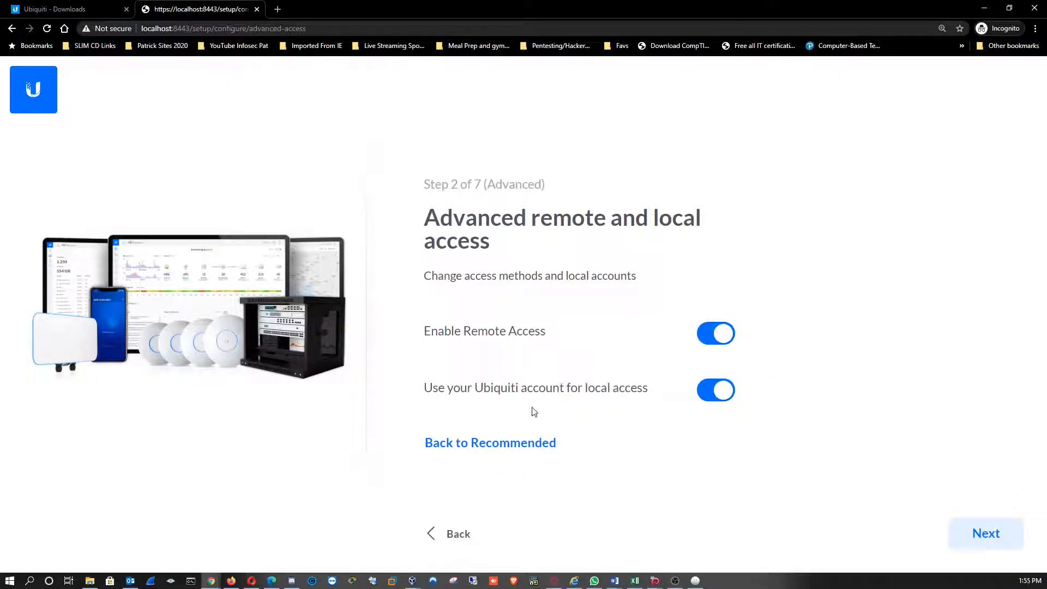
pyautogui.moveTo(423, 327); pyautogui.dragTo(485, 443)
pyautogui.click(663, 465)
pyautogui.click(987, 533)
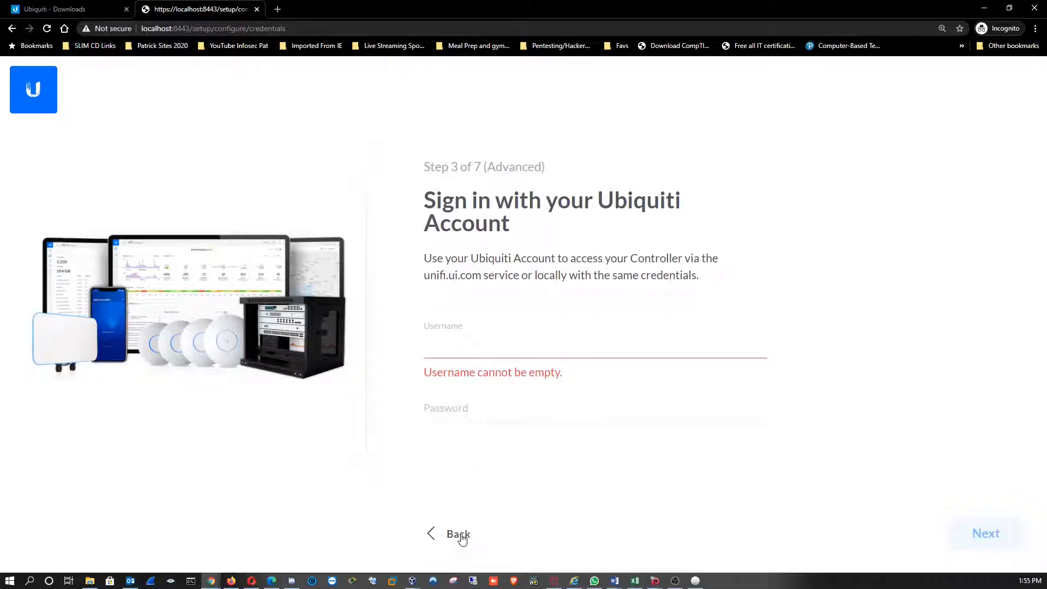
# Try to sign in to the Ubiquiti account with the username admin and an account password, and return to the access options
pyautogui.write('admin')
pyautogui.press('Tab')
pyautogui.write('password123!')
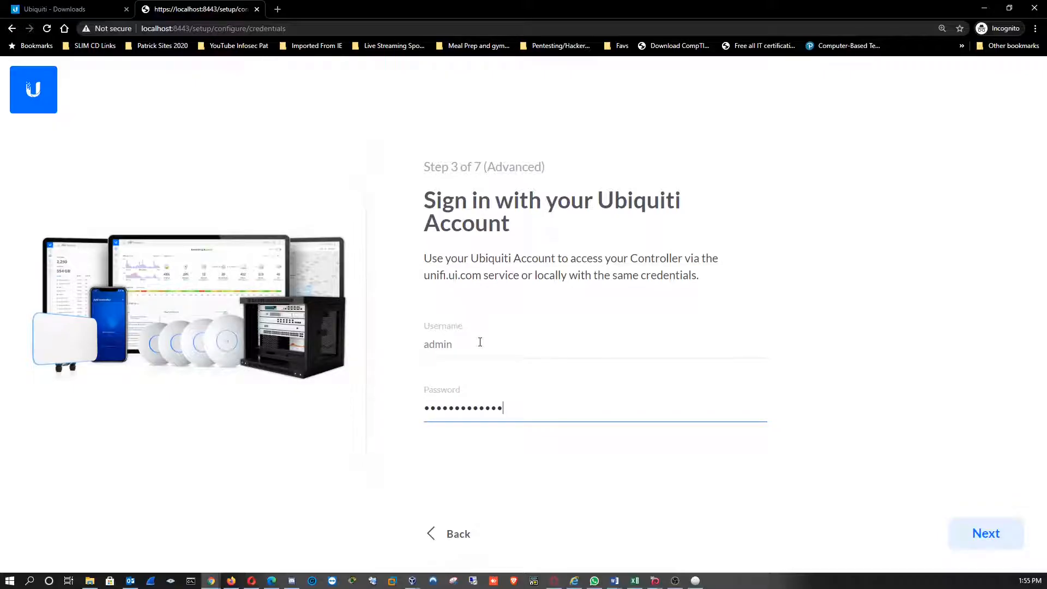
pyautogui.click(982, 533)
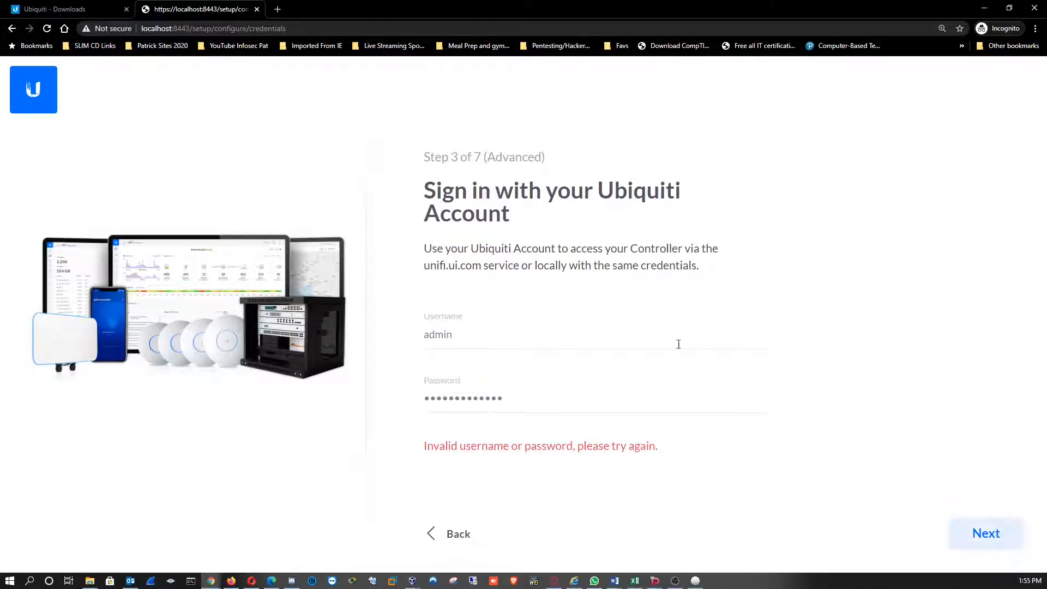
pyautogui.click(458, 534)
# Turn off remote access and the use of the Ubiquiti account for local access
pyautogui.click(709, 333)
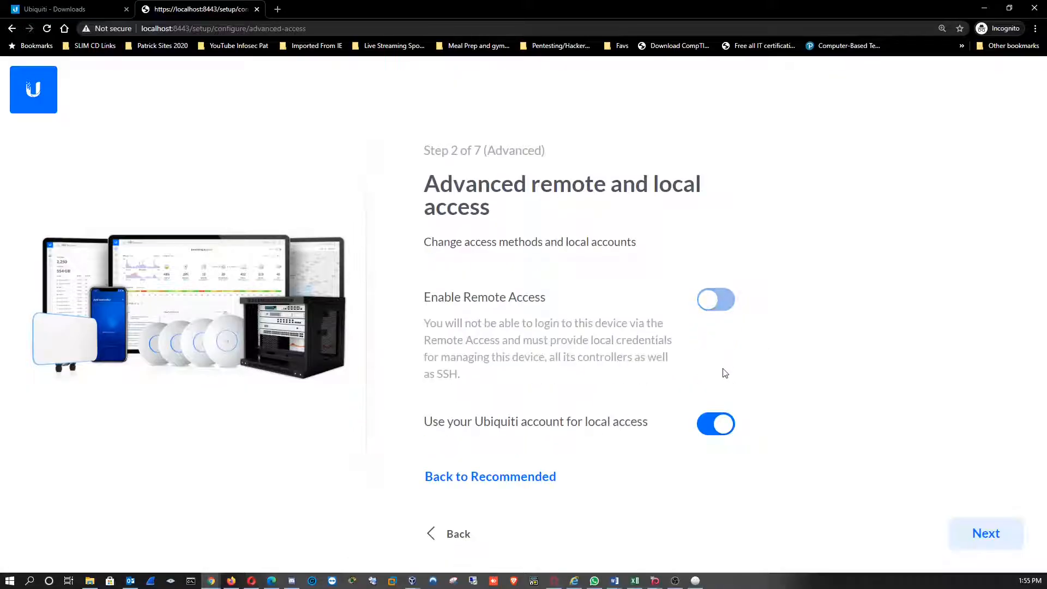
pyautogui.click(715, 424)
pyautogui.scroll(-3, 619, 403)
# Set the local administrator username to admin, then enter and confirm the local administrator password
pyautogui.click(502, 308)
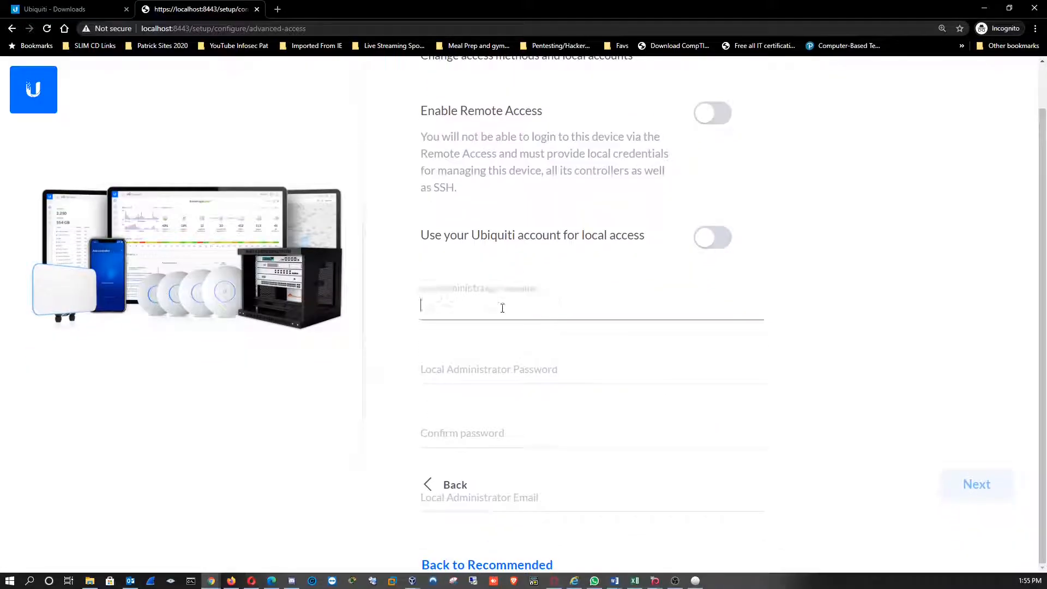
pyautogui.write('admin')
pyautogui.press('Tab')
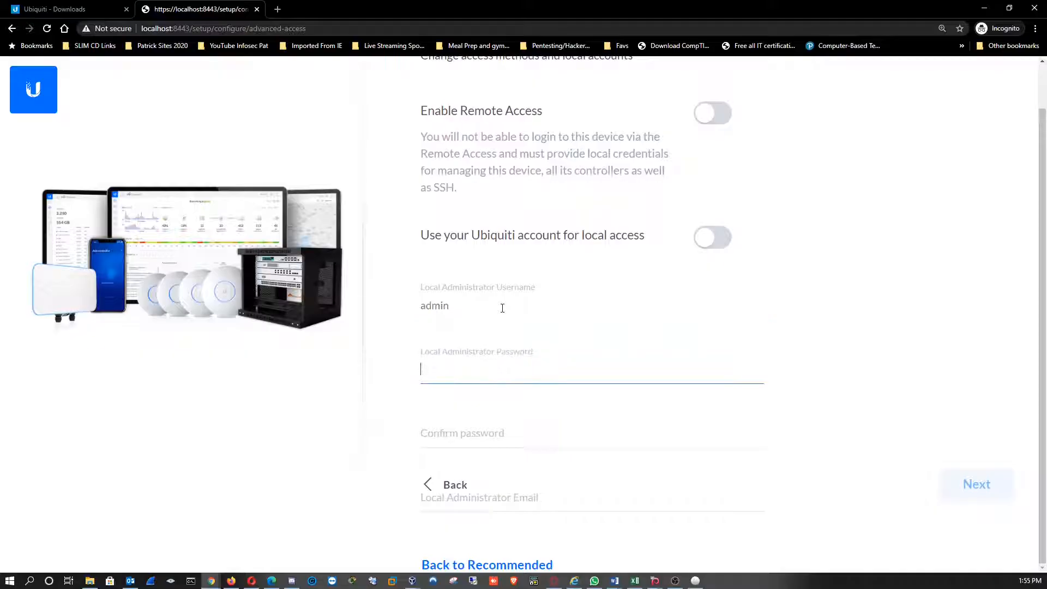
pyautogui.write('•••••••••')
pyautogui.press('Tab')
pyautogui.write('•••••••••')
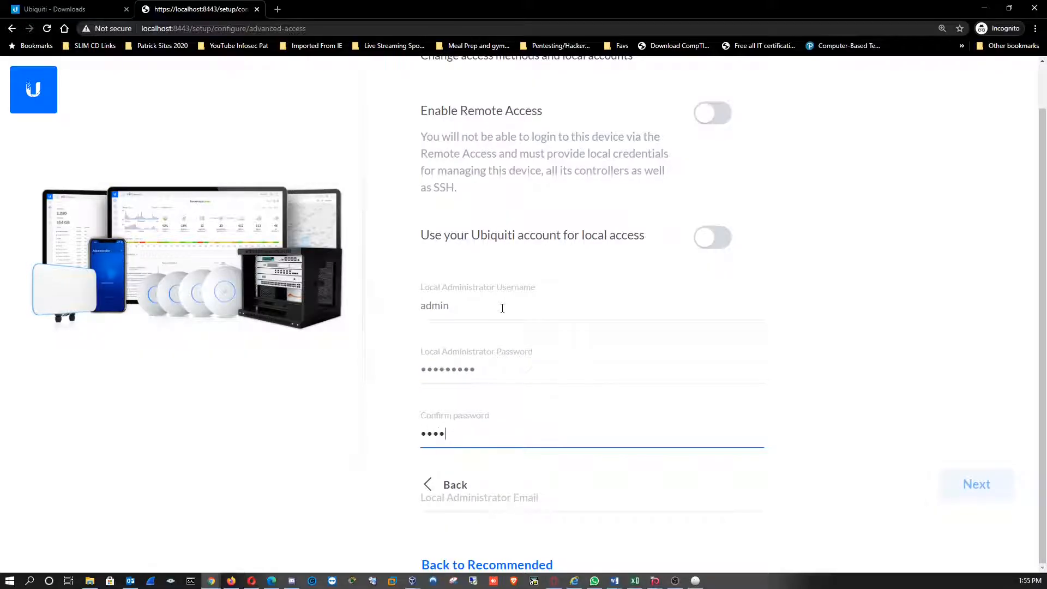
# Fill in the local administrator's email and continue to the network setup
pyautogui.click(550, 499)
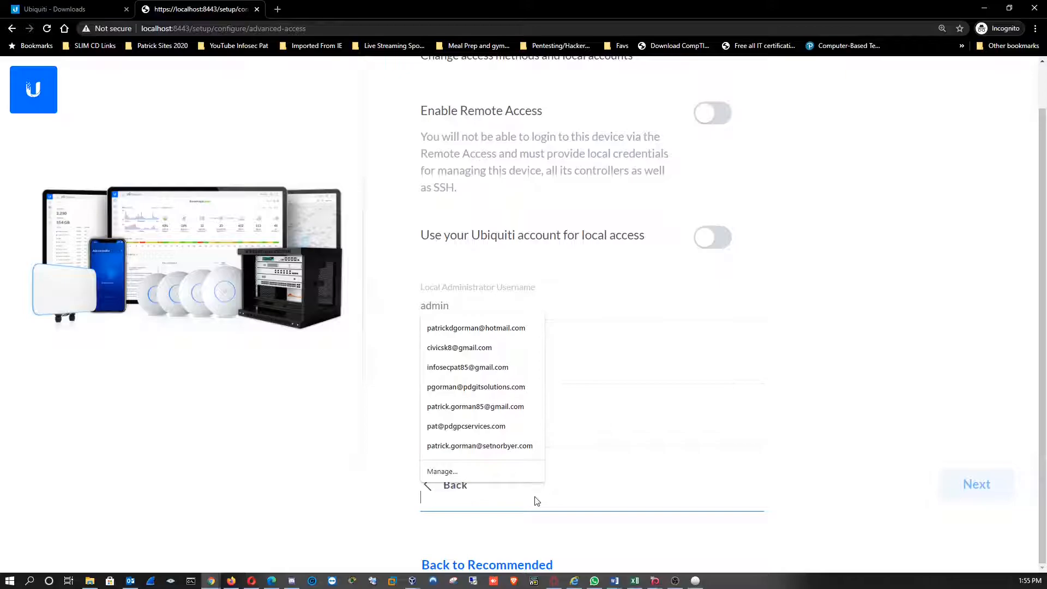
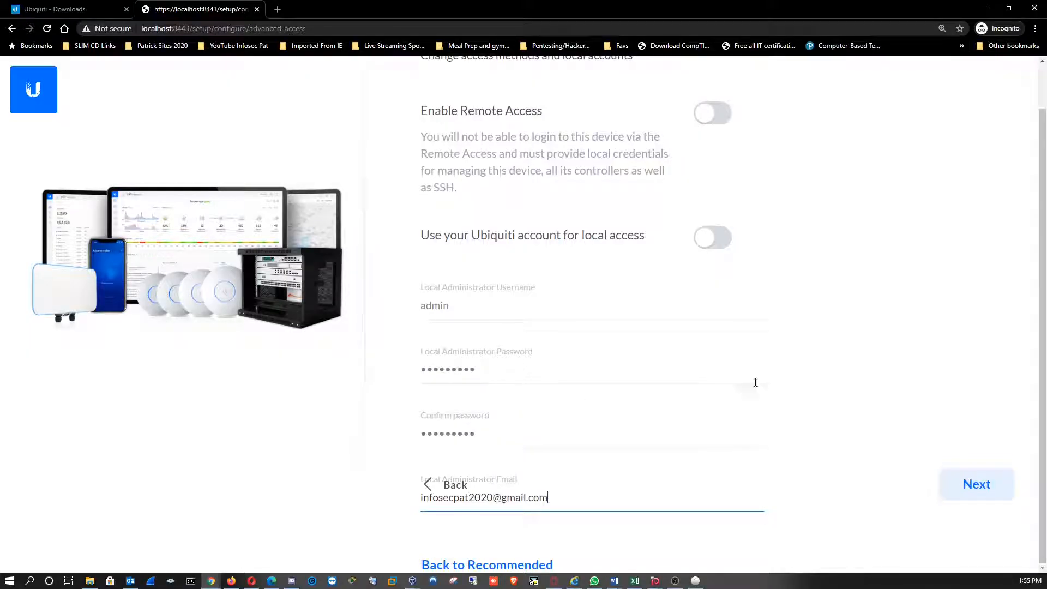
pyautogui.click(907, 332)
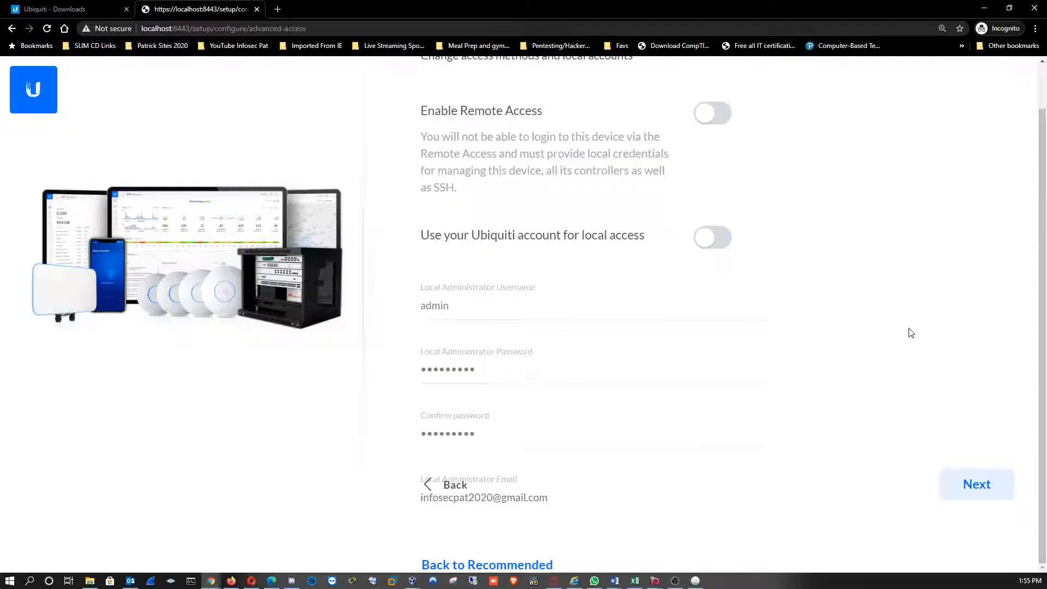
pyautogui.click(985, 492)
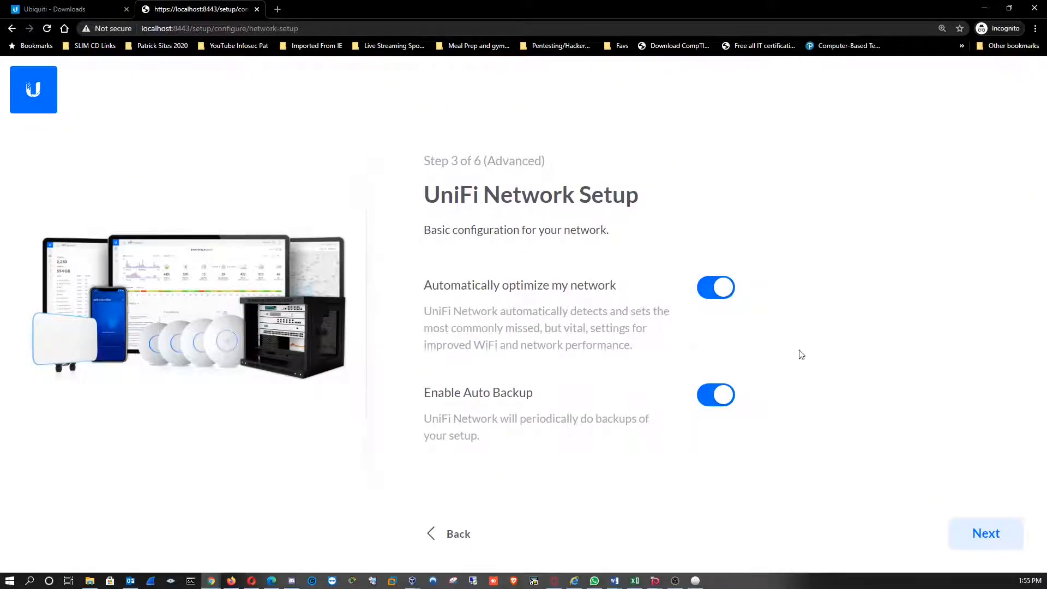
# Complete the remaining setup pages with the default settings, skipping WiFi setup, and decline sending diagnostics to Ubiquiti
pyautogui.click(985, 533)
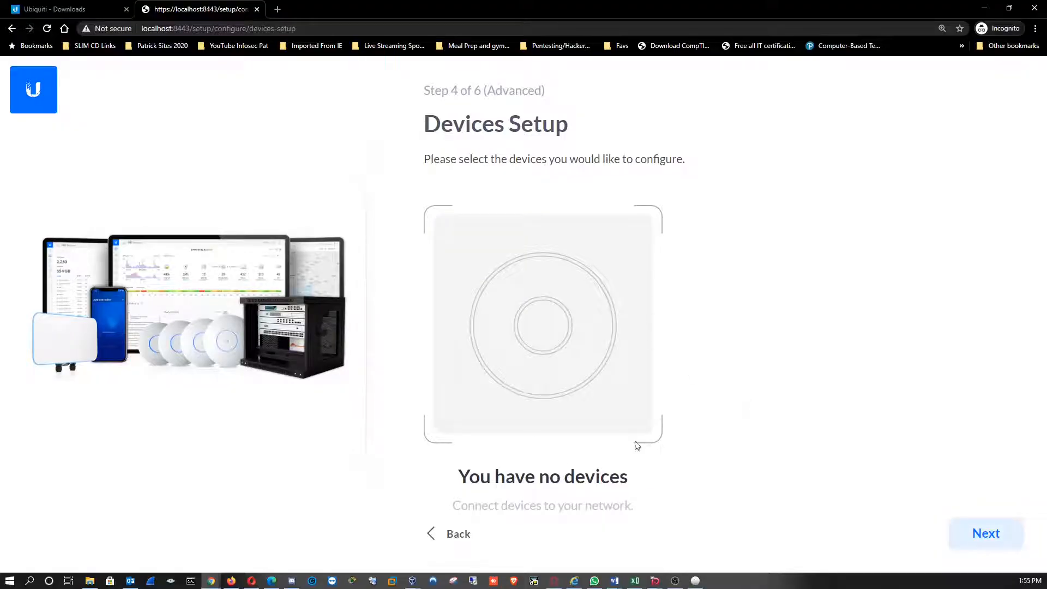
pyautogui.click(985, 533)
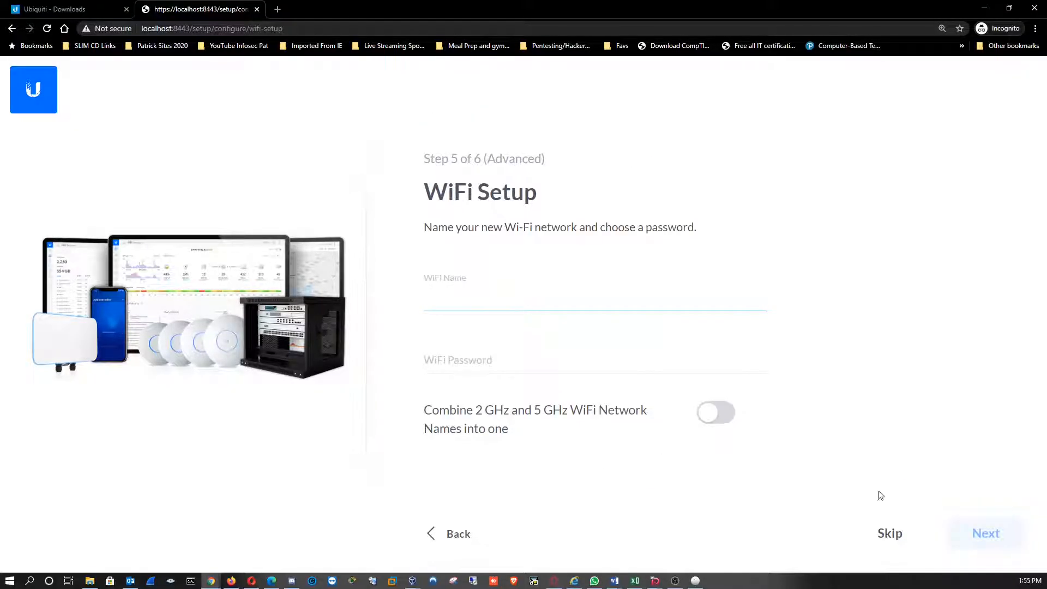
pyautogui.click(879, 534)
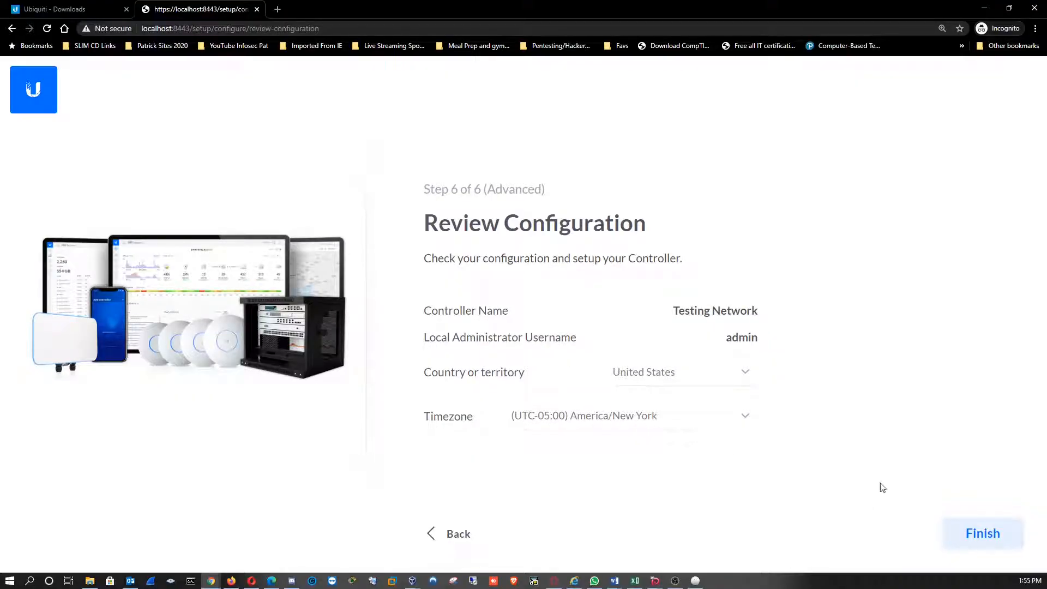
pyautogui.click(1006, 541)
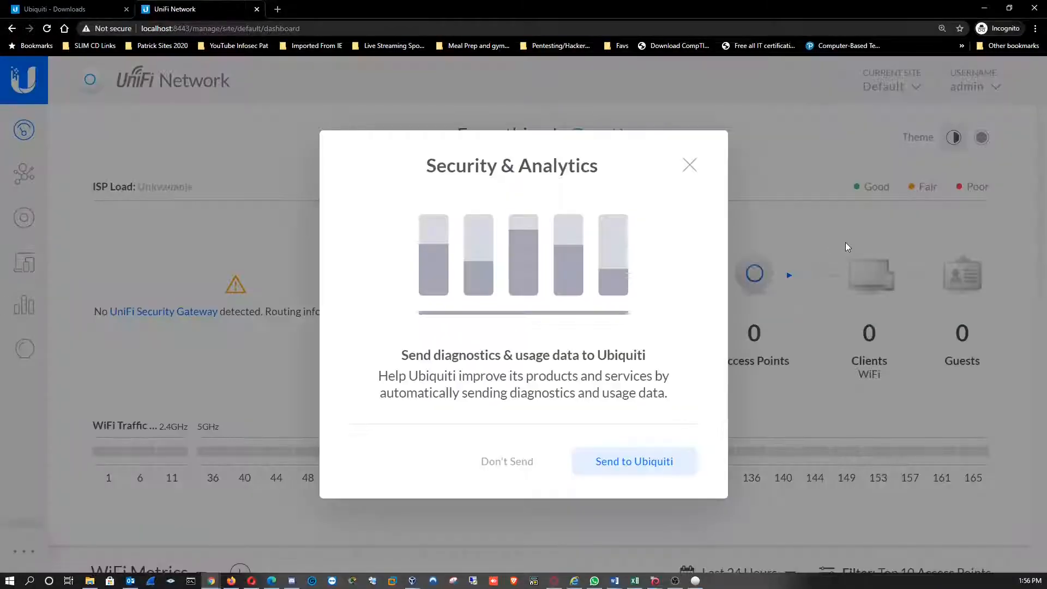
pyautogui.click(521, 459)
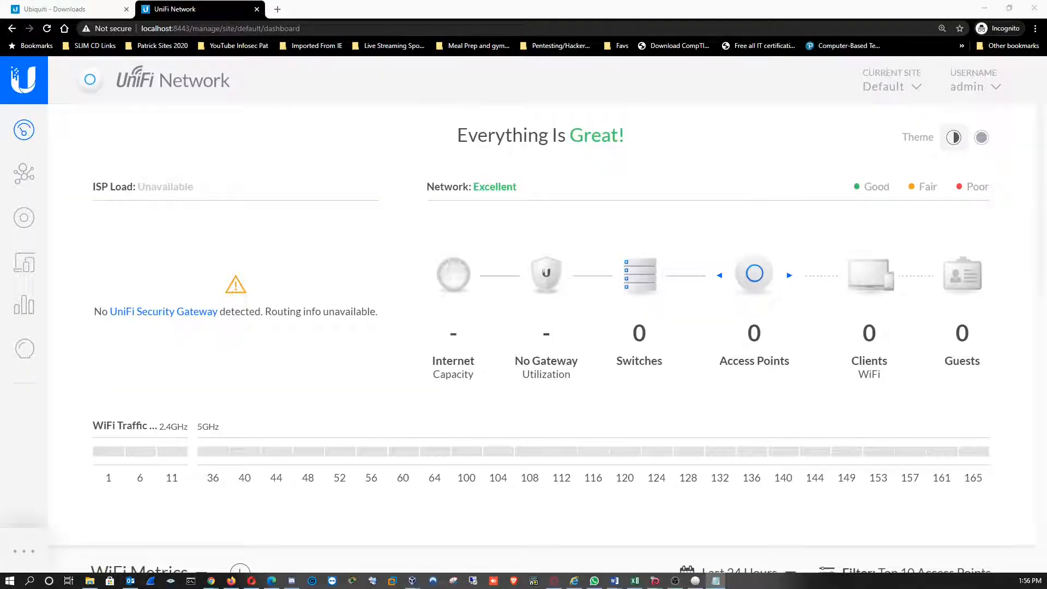
# Switch to an empty Notepad window over the dashboard and write "The Unifi network controller is up and running"
pyautogui.moveTo(463, 156); pyautogui.dragTo(598, 148)
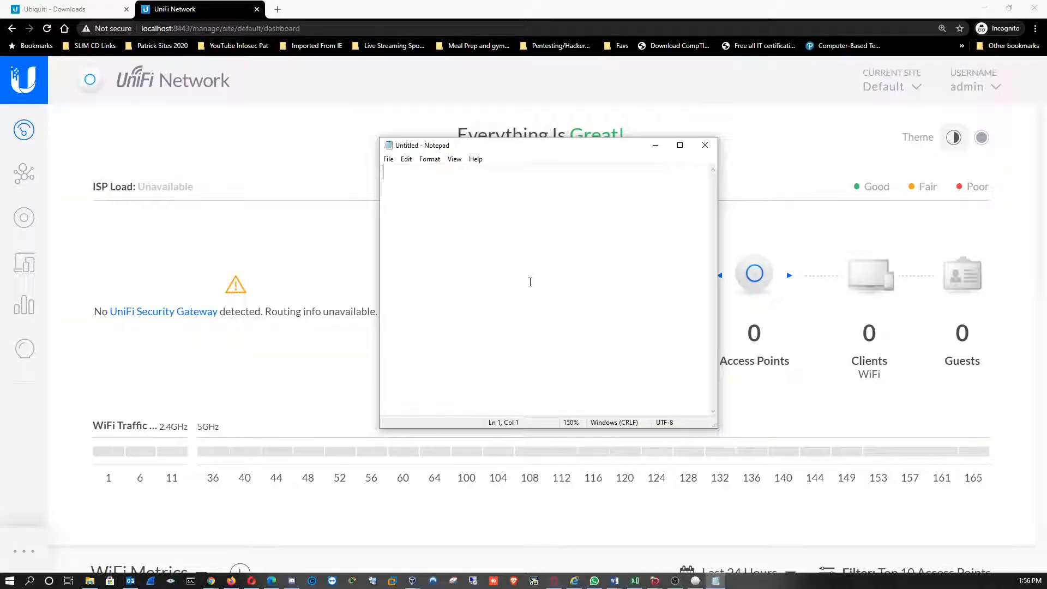
pyautogui.write('The Unifi')
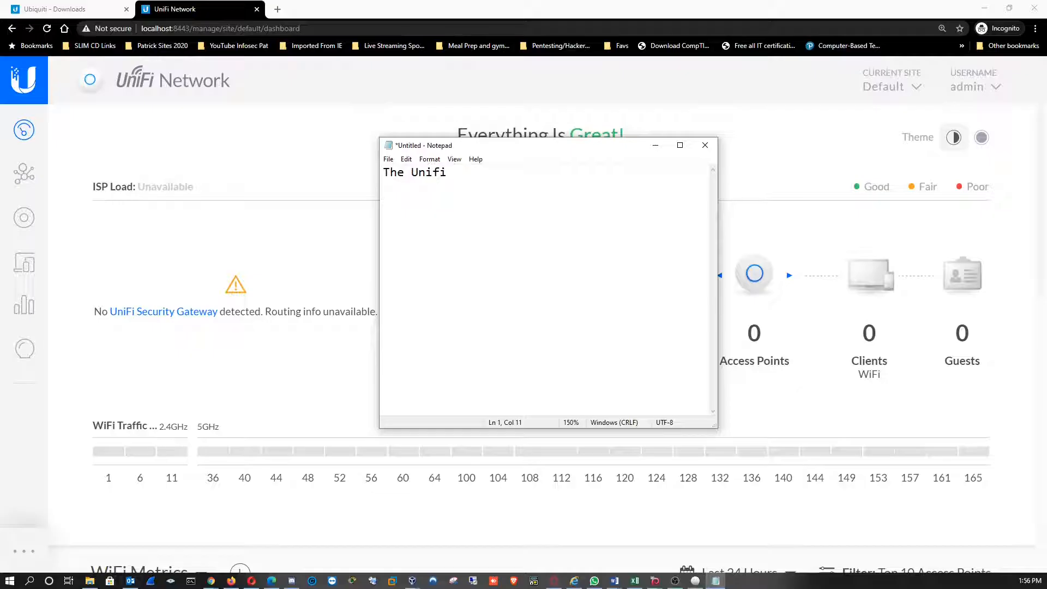
pyautogui.write('network con')
pyautogui.write('troller')
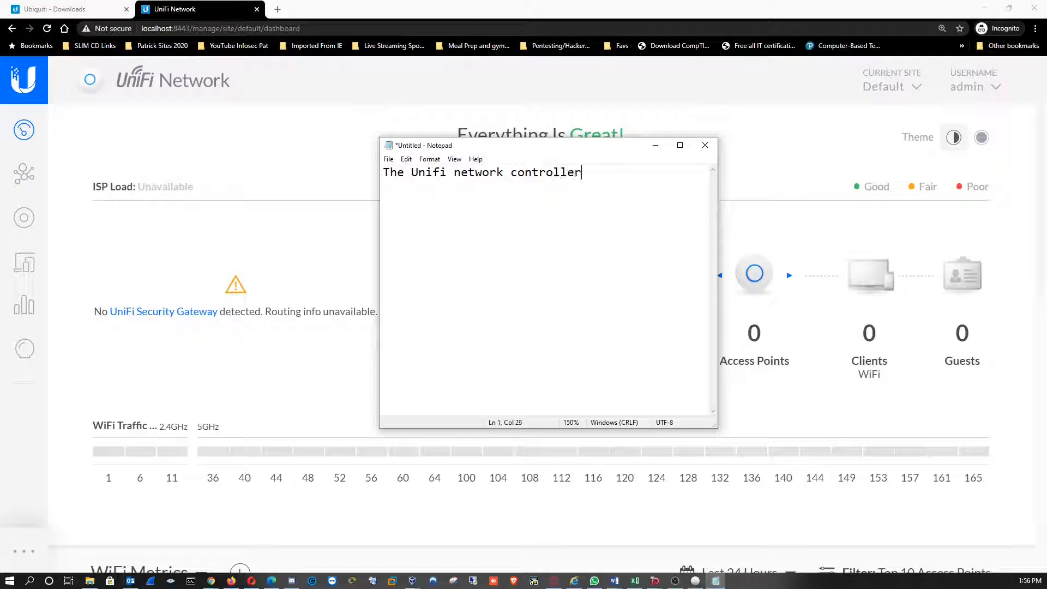
pyautogui.write(' is up and running  ')
pyautogui.write('next steps')
pyautogui.write(' are to')
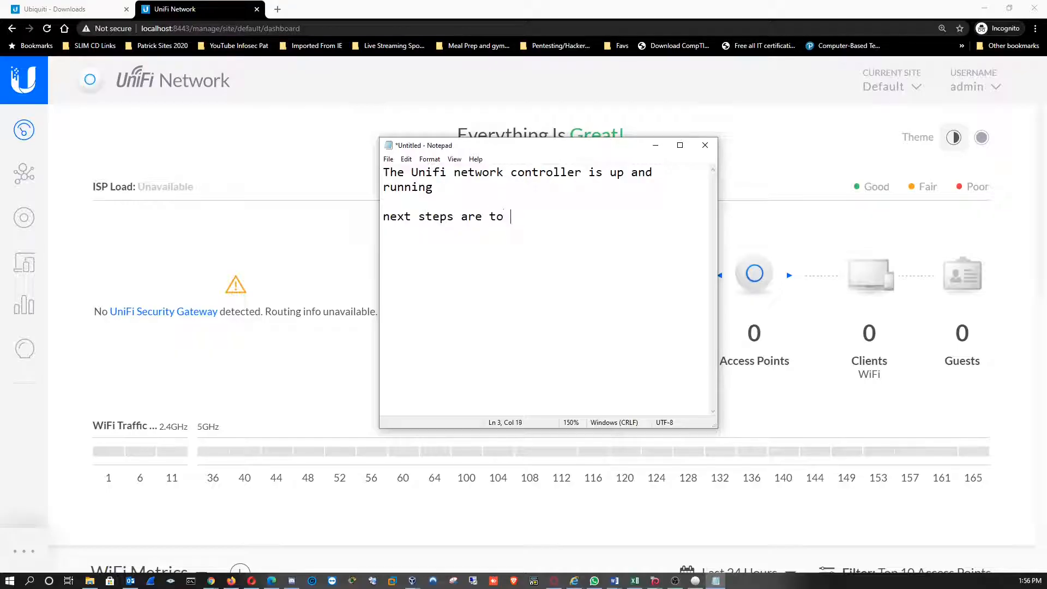
pyautogui.write(' add')
# Add the note lines "next steps are to add the network gear," and "WAPs, Firewall and switches :)"
pyautogui.write('the network gear')
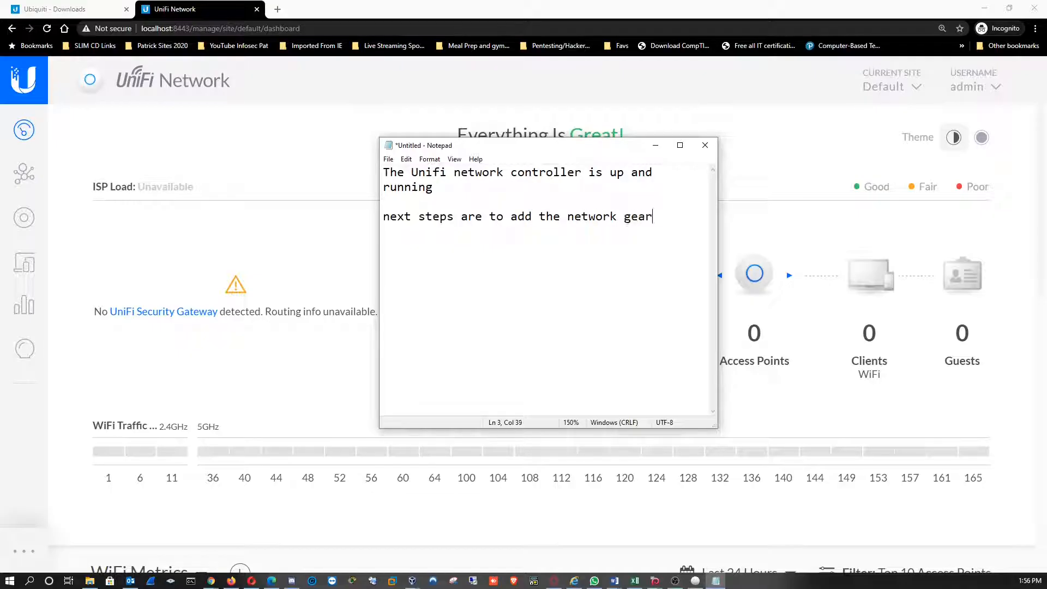
pyautogui.write(',  WAPs, Firewa')
pyautogui.press('BackSpace')
pyautogui.write('all and swi')
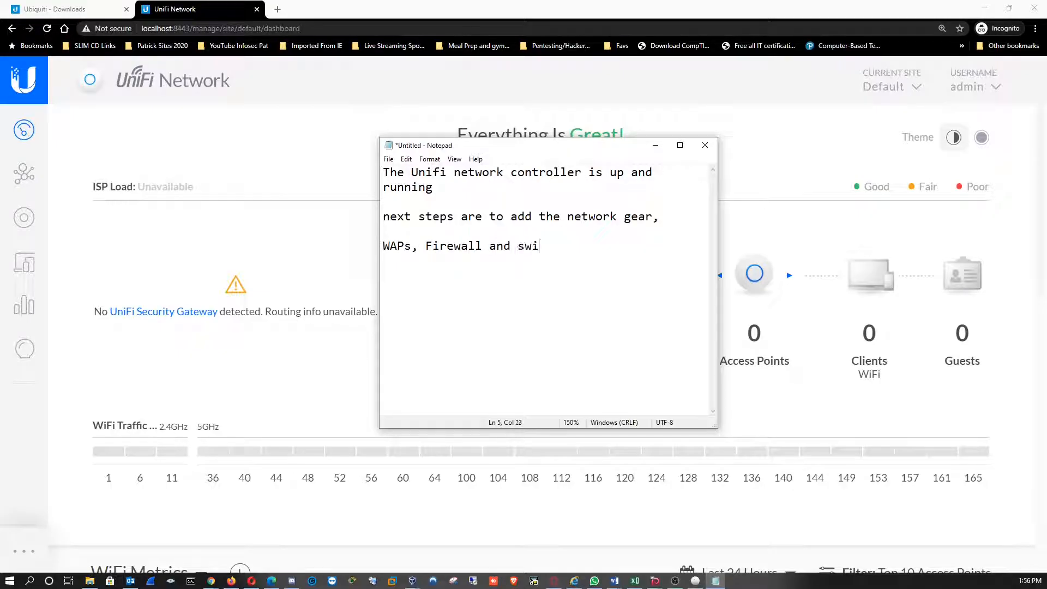
pyautogui.write('tches :)')
# Add a closing line, separated by a blank line, reading "Thank you for watching" followed by the channel's name
pyautogui.press('Return')
pyautogui.press('Return')
pyautogui.write('TRhank')
pyautogui.press('BackSpace')
pyautogui.press('BackSpace')
pyautogui.press('BackSpace')
pyautogui.press('BackSpace')
pyautogui.press('BackSpace')
pyautogui.write('hank you for wat')
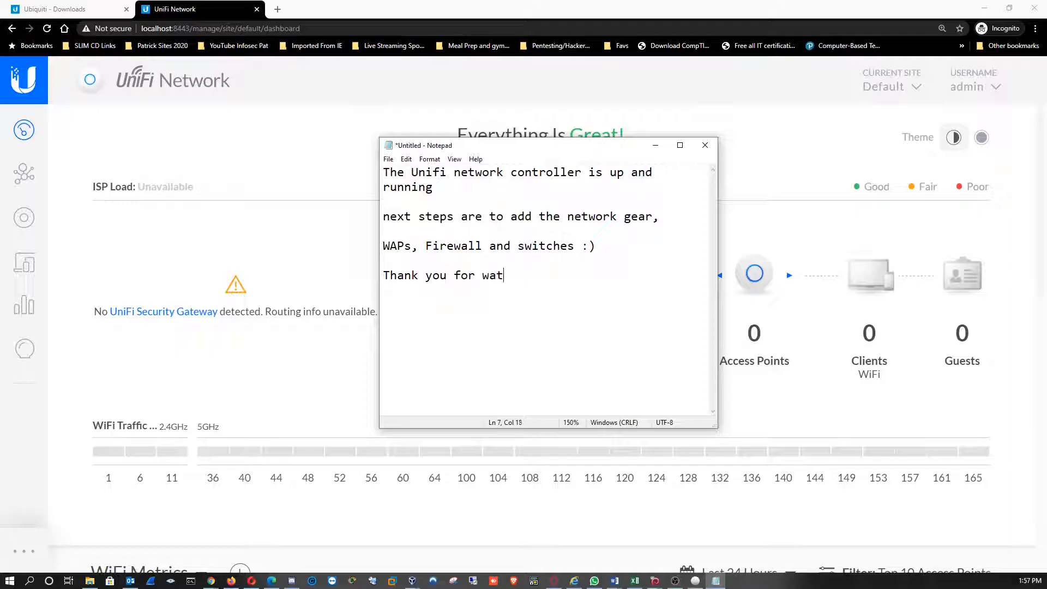
pyautogui.write('ching InfoSec P')
pyautogui.write('at')
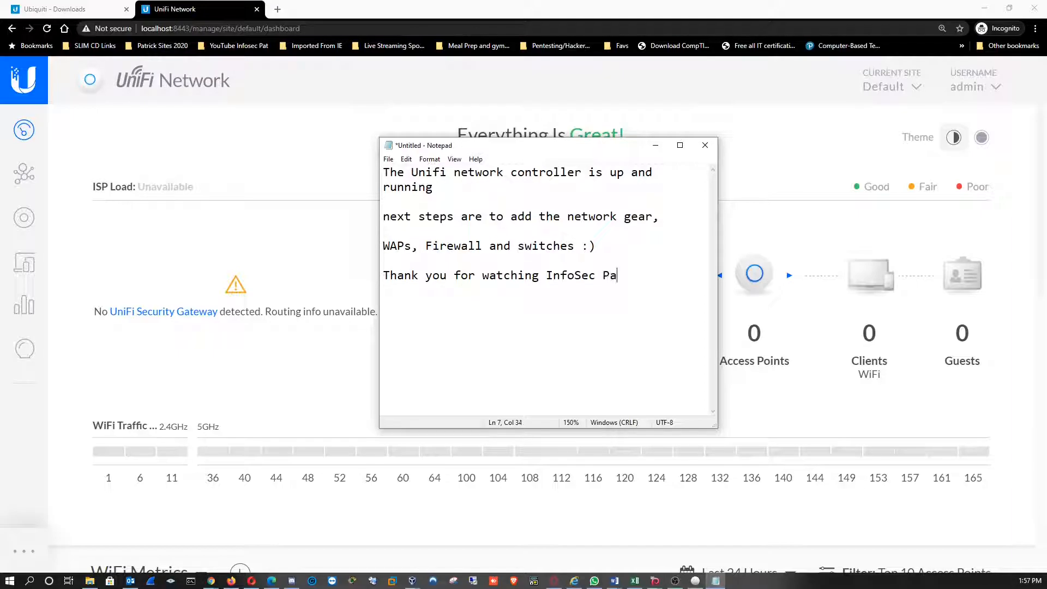